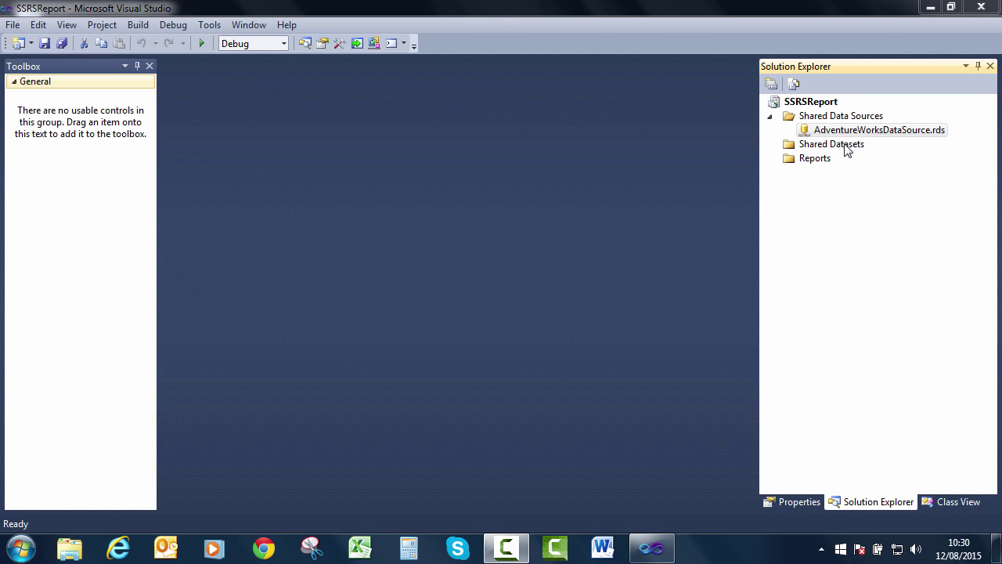
Add a new shared dataset to the project and name it AdventureWorksSharedDataset
{"action": "right_click", "coordinate": [846, 149]}
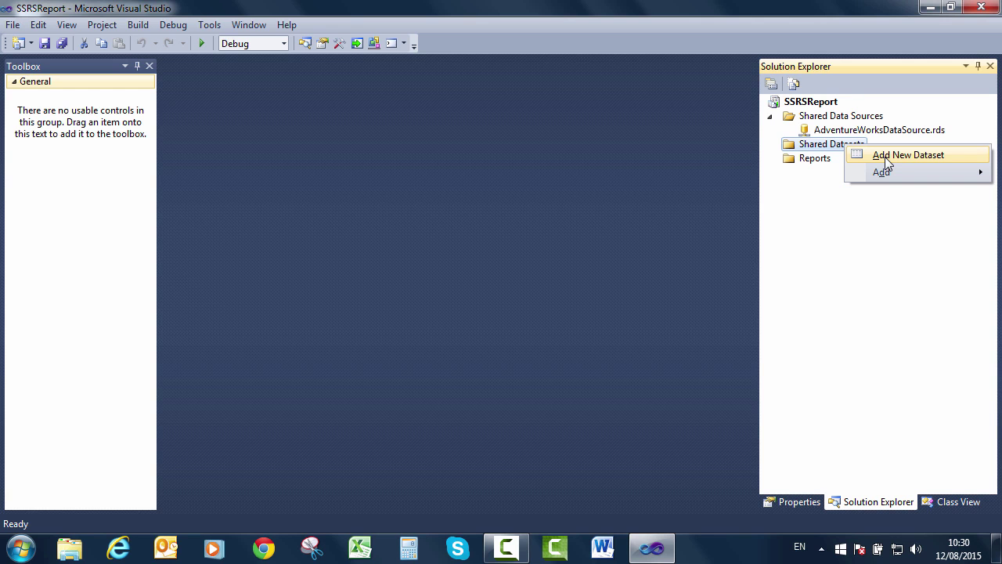
{"action": "left_click", "coordinate": [890, 155]}
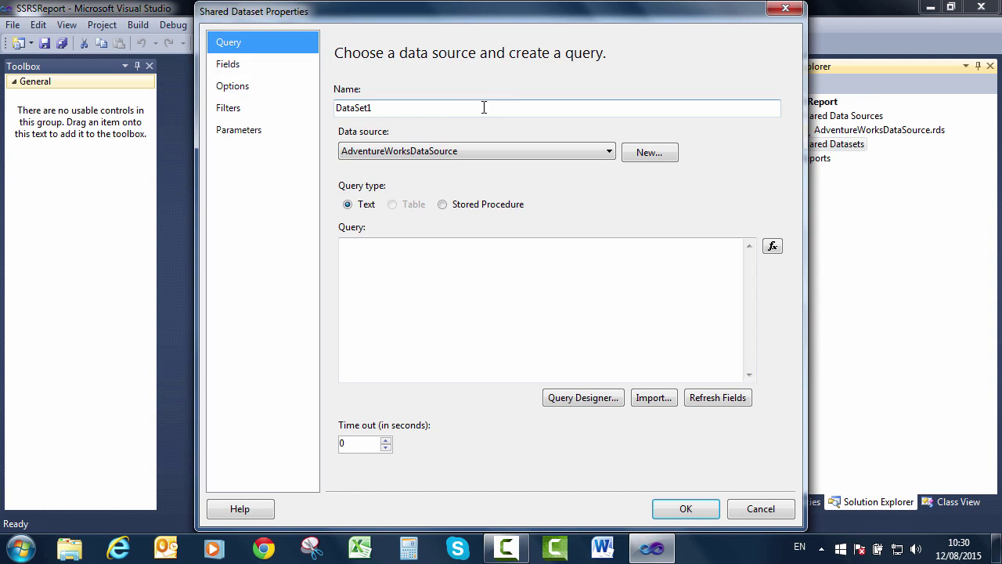
{"action": "double_click", "coordinate": [431, 109]}
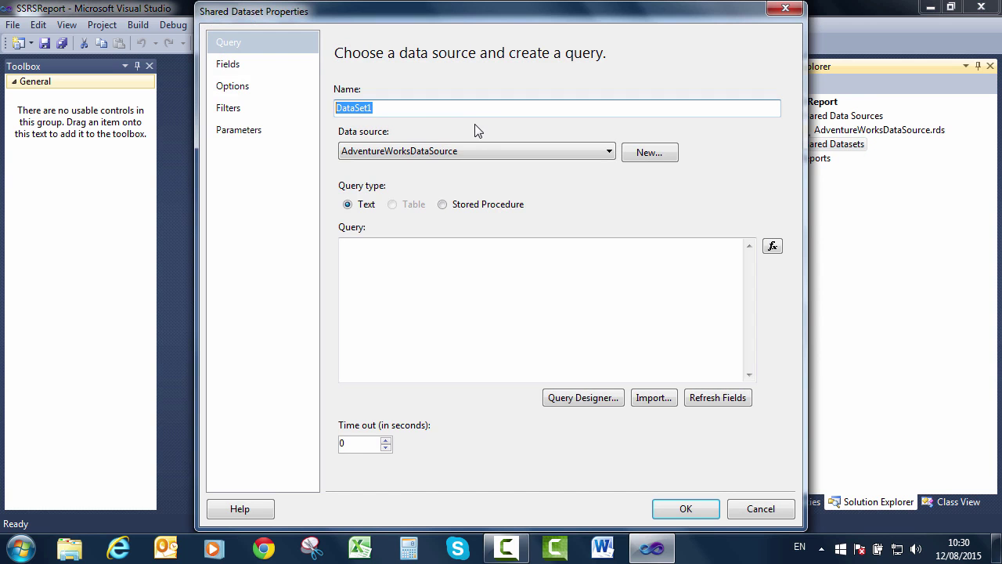
{"action": "type", "text": "Adventure"}
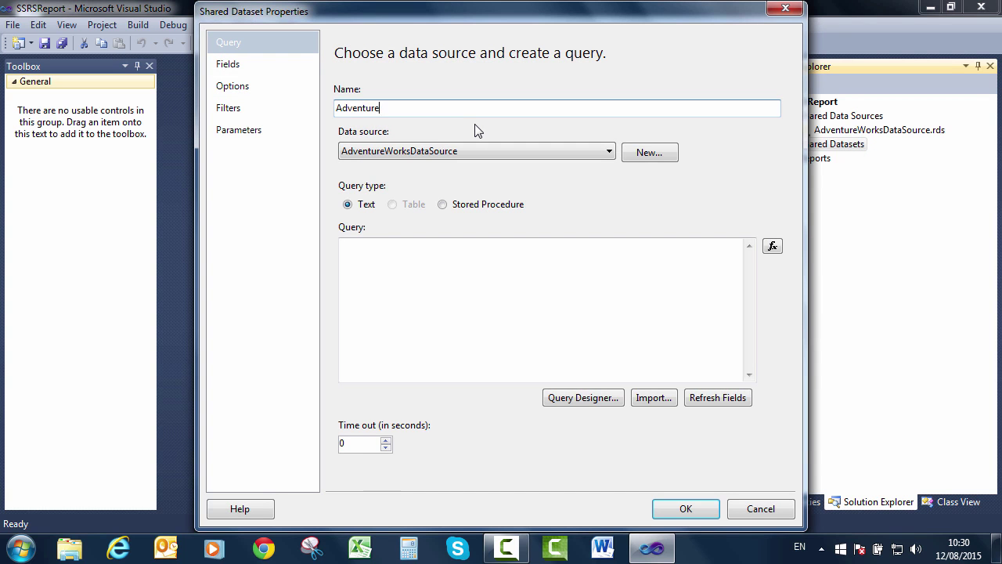
{"action": "type", "text": "WorksDataset"}
{"action": "type", "text": "SharedDataset"}
{"action": "left_click", "coordinate": [665, 293]}
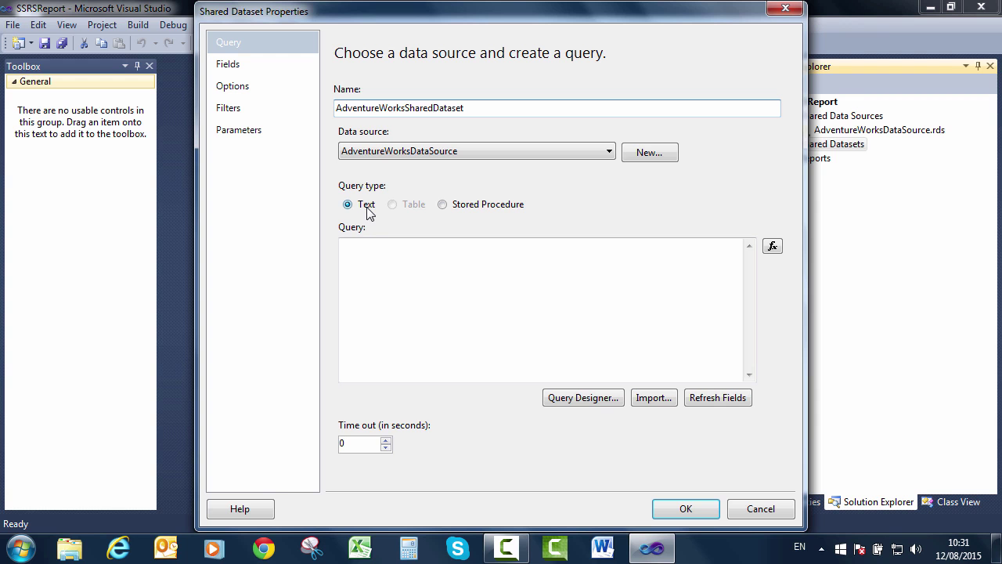
{"action": "left_click", "coordinate": [417, 246]}
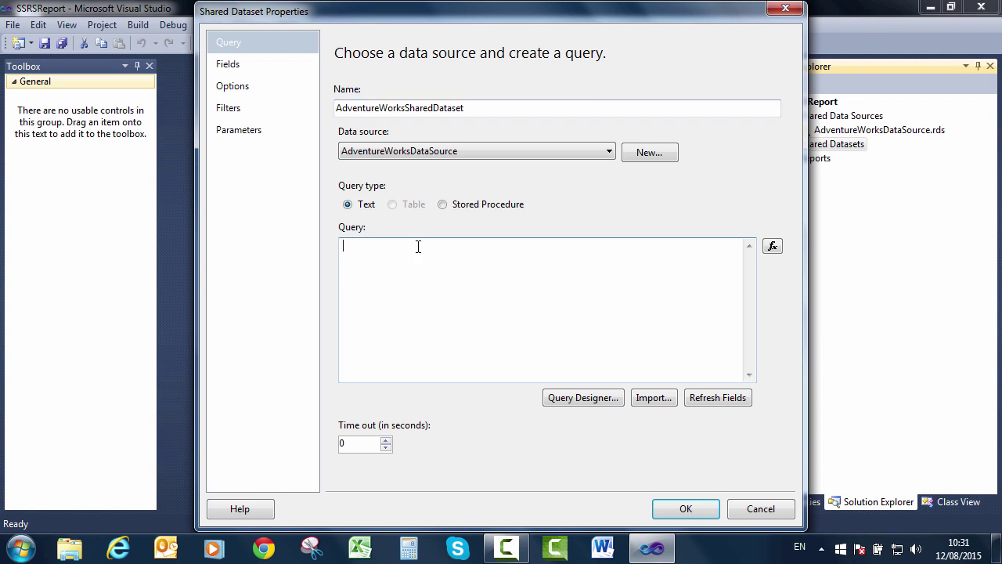
{"action": "type", "text": "select"}
{"action": "key", "text": "Return"}
{"action": "type", "text": "from"}
{"action": "key", "text": "ctrl+a"}
{"action": "key", "text": "BackSpace"}
Open the Query Designer for the shared dataset's query and look over its panes
{"action": "left_click", "coordinate": [596, 400]}
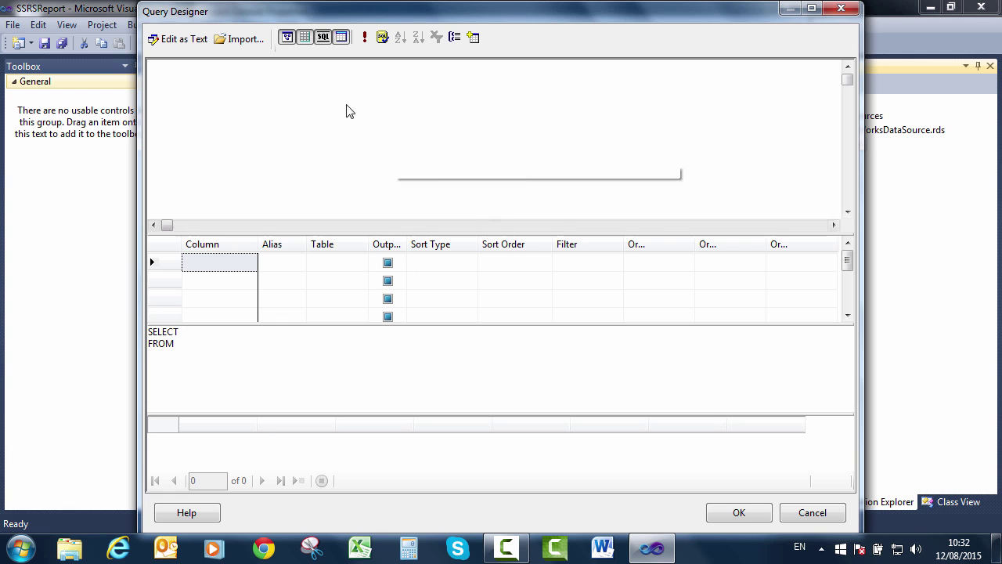
{"action": "left_click", "coordinate": [239, 366]}
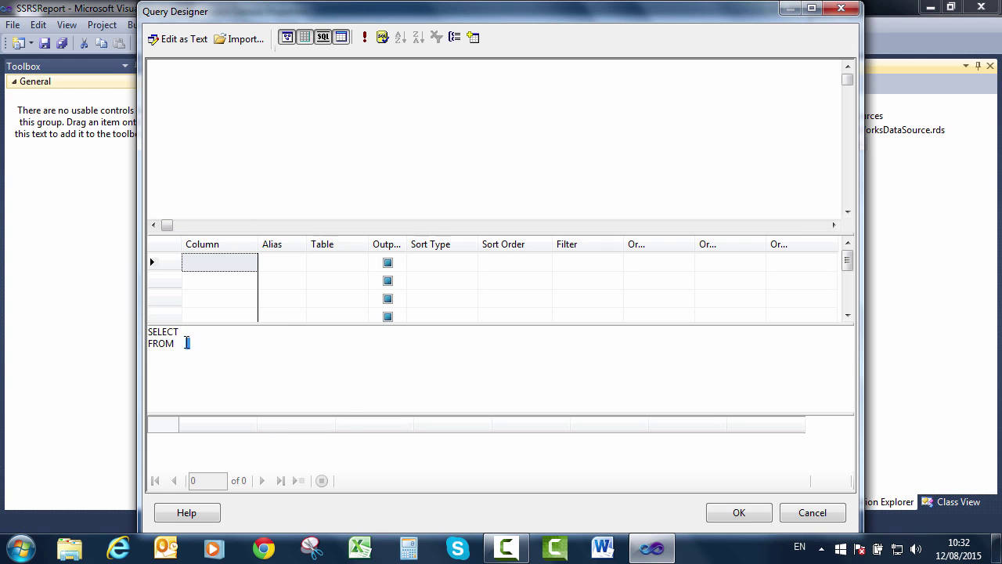
{"action": "left_click", "coordinate": [293, 360]}
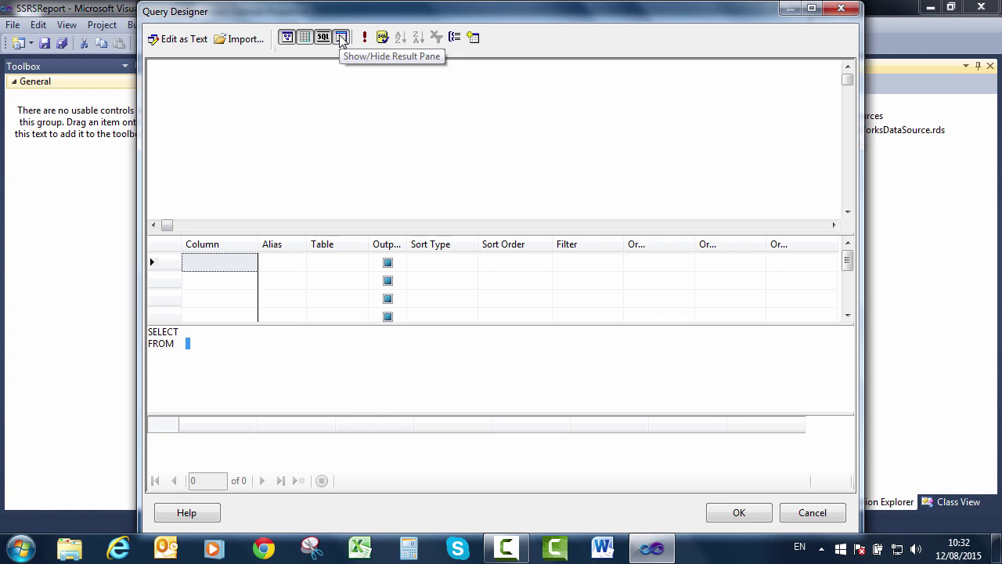
{"action": "left_click", "coordinate": [333, 461]}
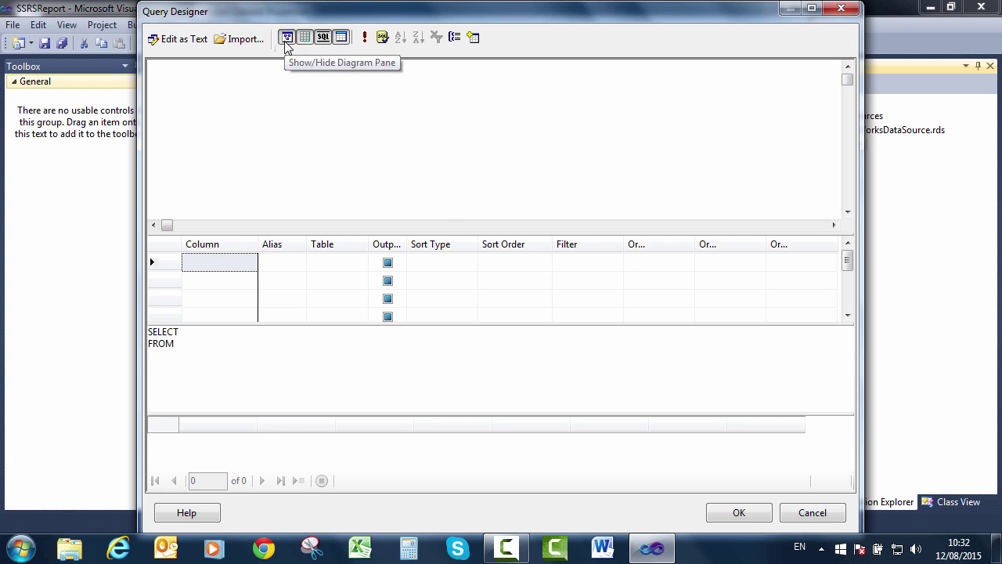
Add the Product (Production) table to the query diagram and enlarge its box to show more columns
{"action": "right_click", "coordinate": [282, 79]}
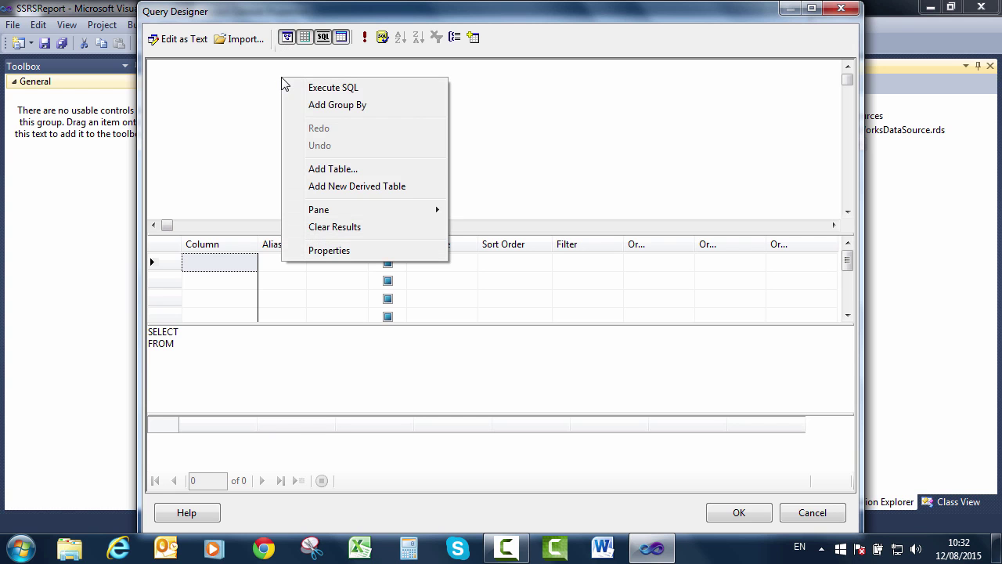
{"action": "left_click", "coordinate": [333, 170]}
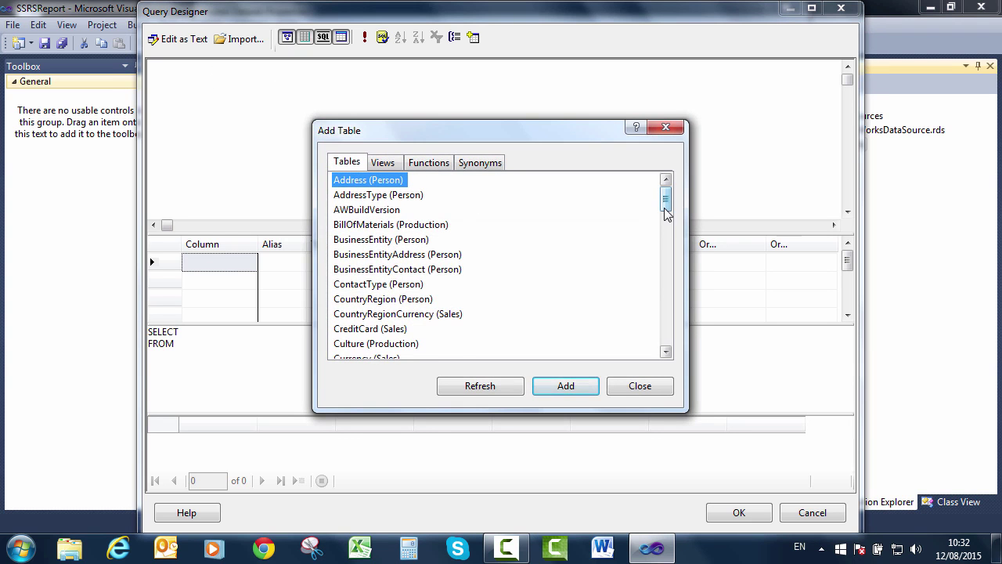
{"action": "left_click_drag", "start_coordinate": [665, 213], "coordinate": [665, 264]}
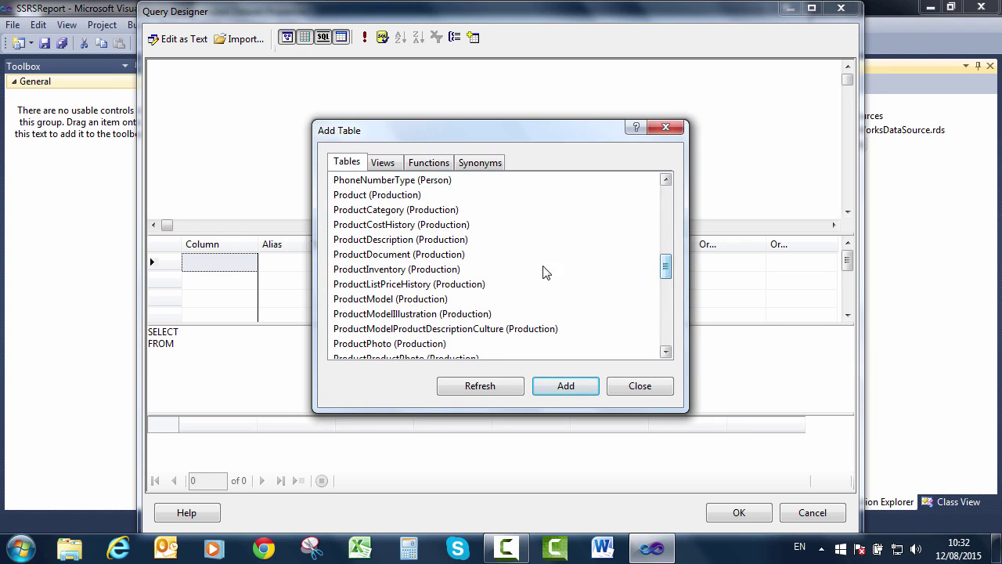
{"action": "left_click", "coordinate": [363, 200]}
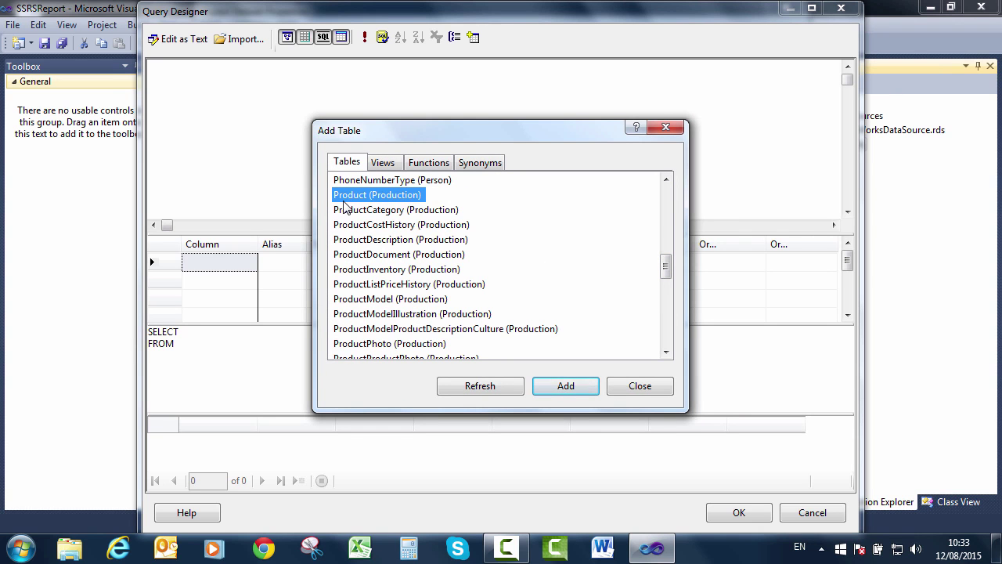
{"action": "left_click", "coordinate": [565, 387]}
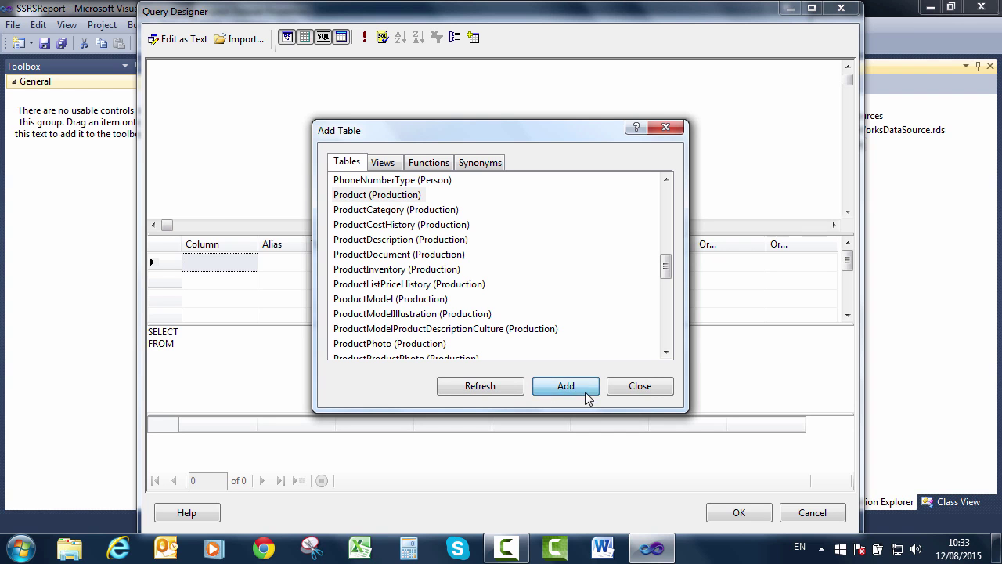
{"action": "left_click", "coordinate": [667, 387]}
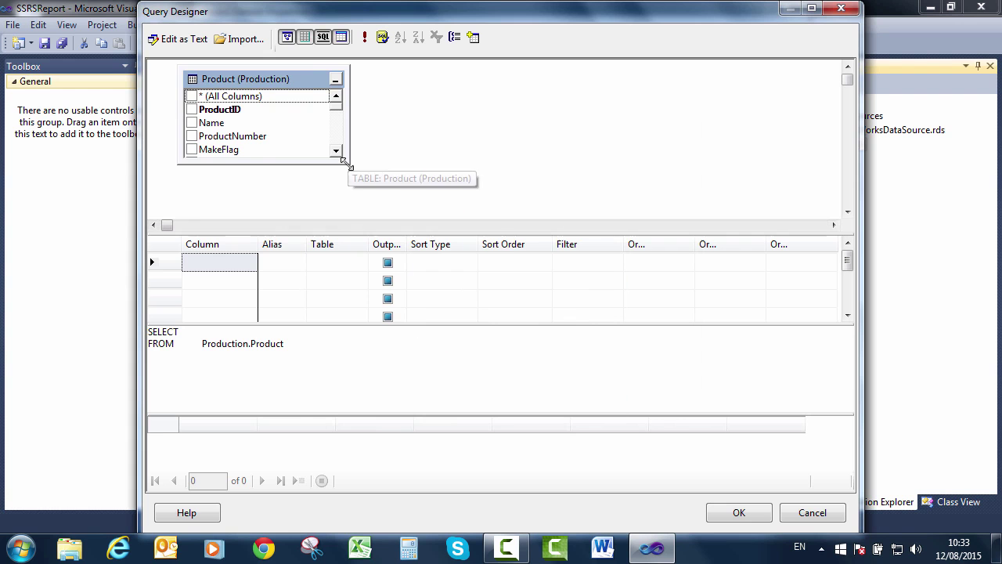
{"action": "left_click_drag", "start_coordinate": [351, 164], "coordinate": [364, 208]}
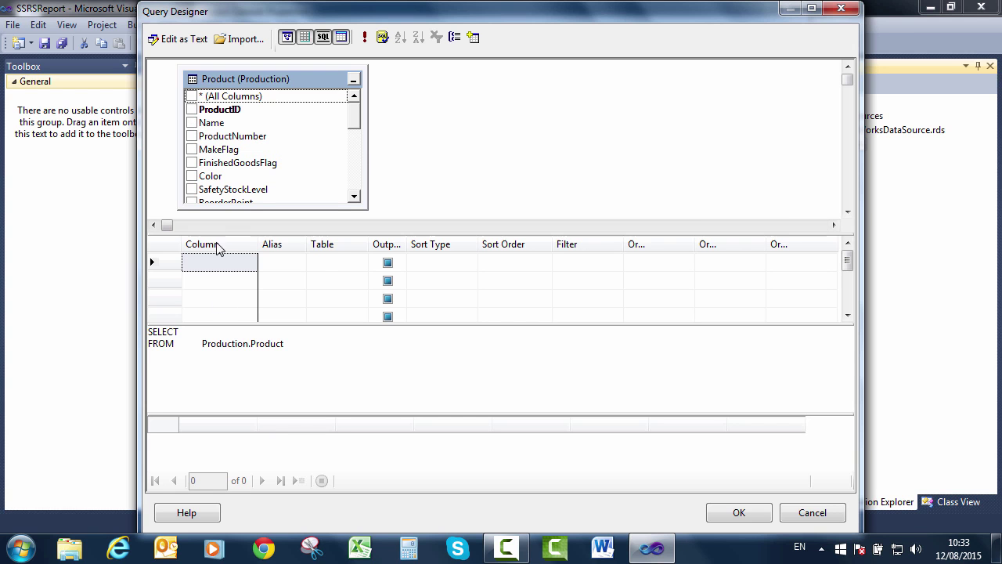
Include the Name and ListPrice columns of the Product table in the query
{"action": "left_click", "coordinate": [192, 123]}
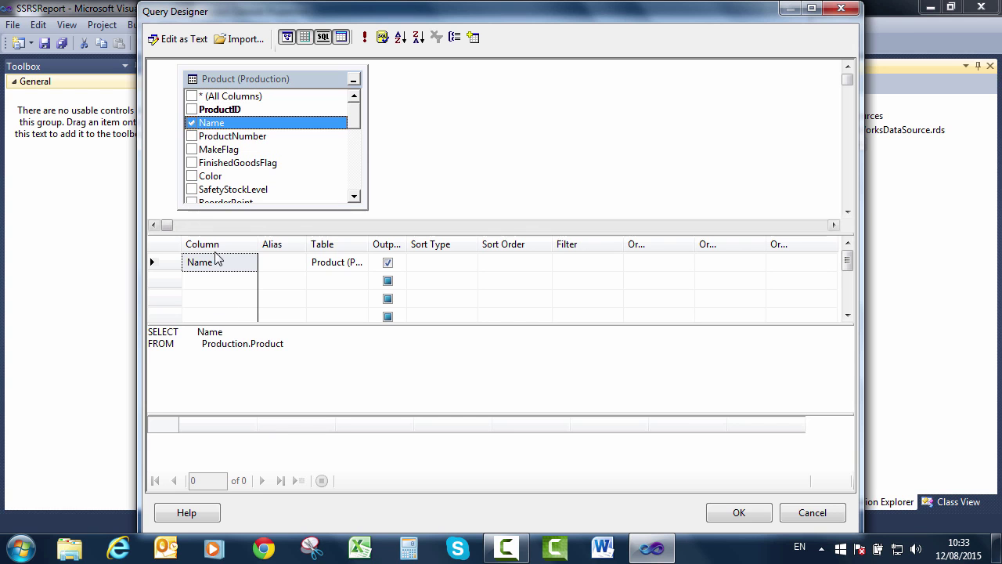
{"action": "left_click_drag", "start_coordinate": [295, 347], "coordinate": [139, 328]}
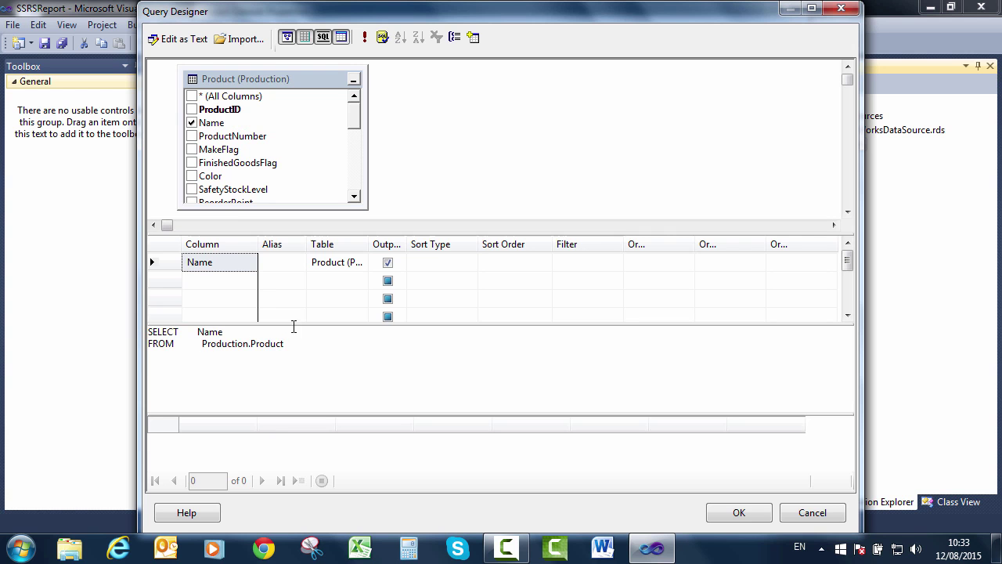
{"action": "left_click", "coordinate": [354, 198]}
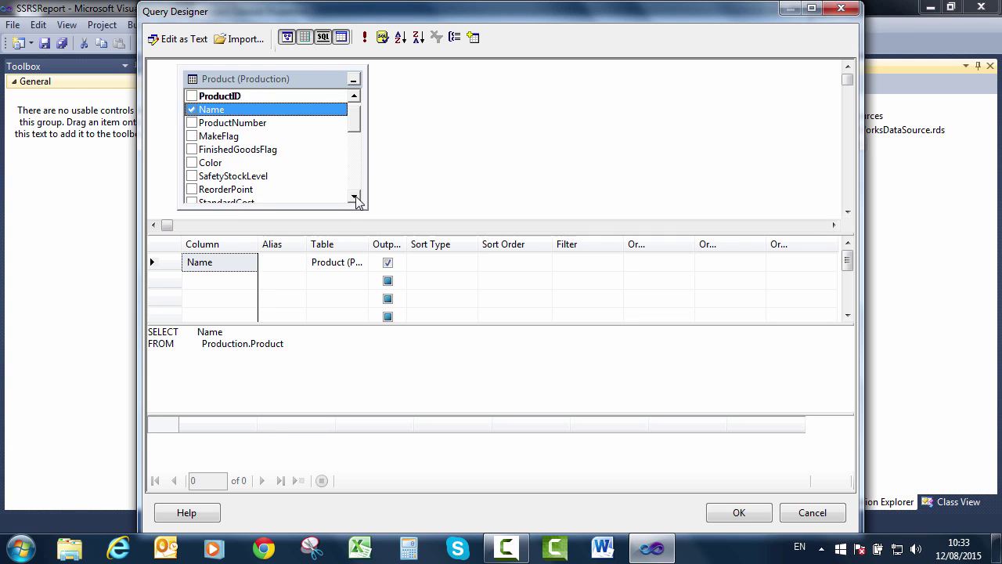
{"action": "left_click", "coordinate": [355, 198]}
{"action": "left_click", "coordinate": [354, 198]}
{"action": "left_click", "coordinate": [355, 198]}
{"action": "left_click", "coordinate": [354, 198]}
{"action": "left_click", "coordinate": [354, 198]}
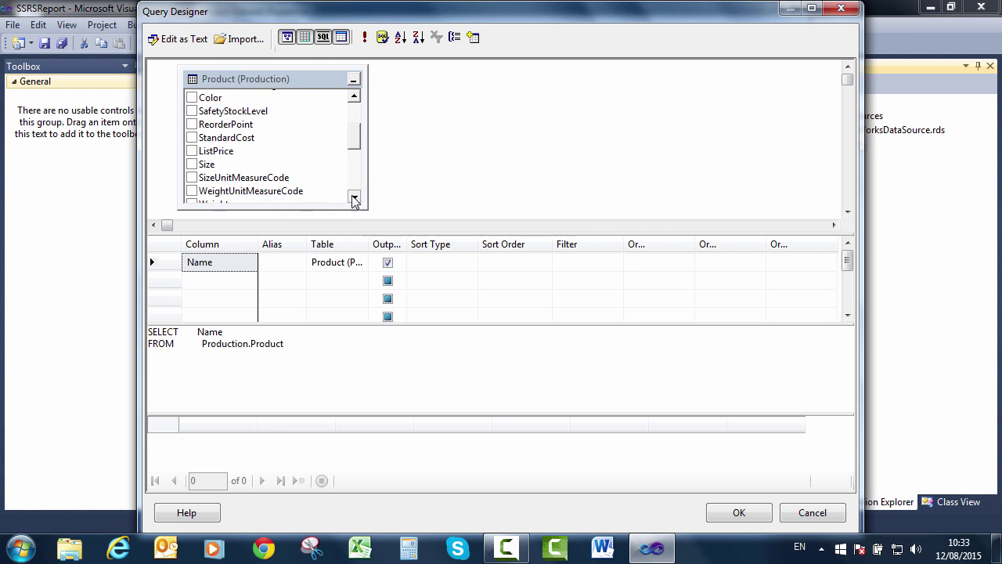
{"action": "left_click", "coordinate": [195, 152]}
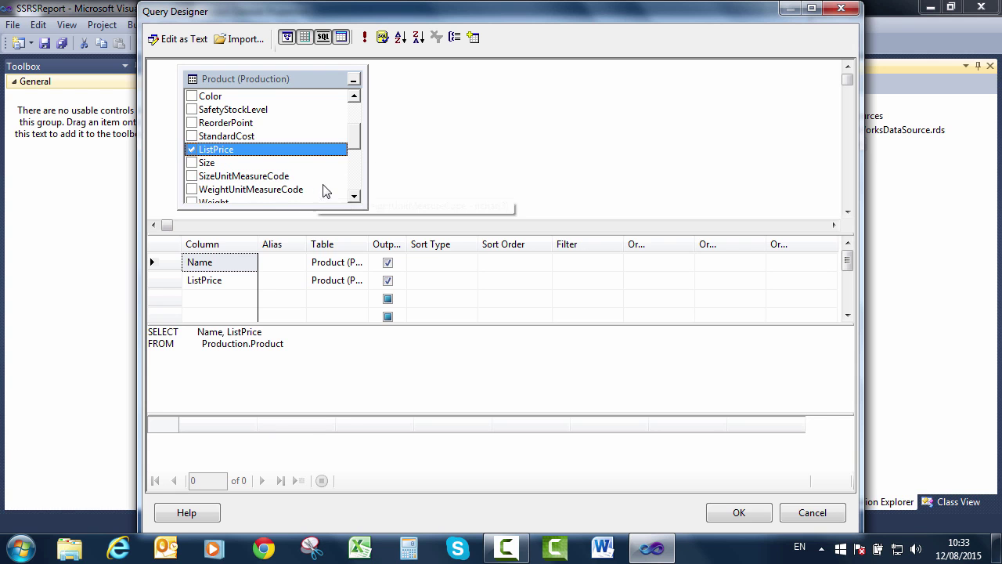
Include the SellStartDate, SellEndDate and DiscontinuedDate columns in the query and heighten the criteria grid to fit all selected columns
{"action": "left_click", "coordinate": [355, 198]}
{"action": "left_click", "coordinate": [355, 198]}
{"action": "left_click", "coordinate": [355, 198]}
{"action": "left_click", "coordinate": [354, 198]}
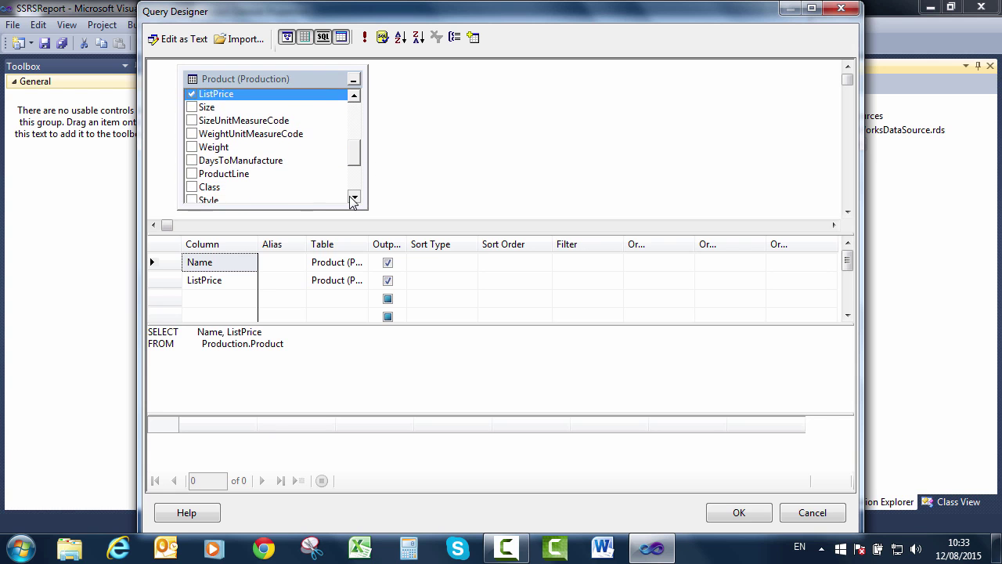
{"action": "left_click", "coordinate": [354, 198]}
{"action": "left_click", "coordinate": [354, 198]}
{"action": "left_click", "coordinate": [355, 198]}
{"action": "left_click", "coordinate": [355, 198]}
{"action": "left_click", "coordinate": [354, 198]}
{"action": "left_click", "coordinate": [355, 197]}
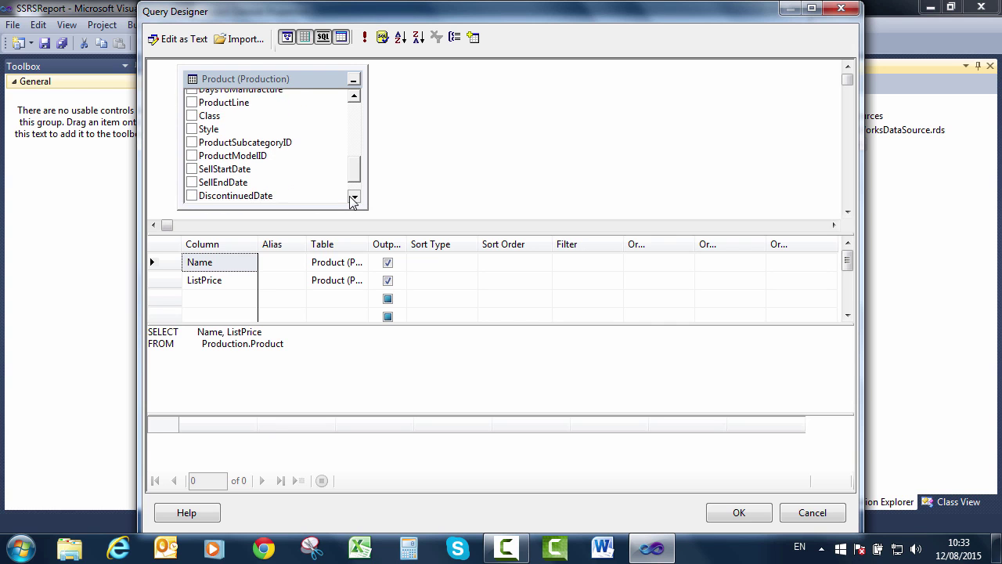
{"action": "left_click", "coordinate": [355, 197]}
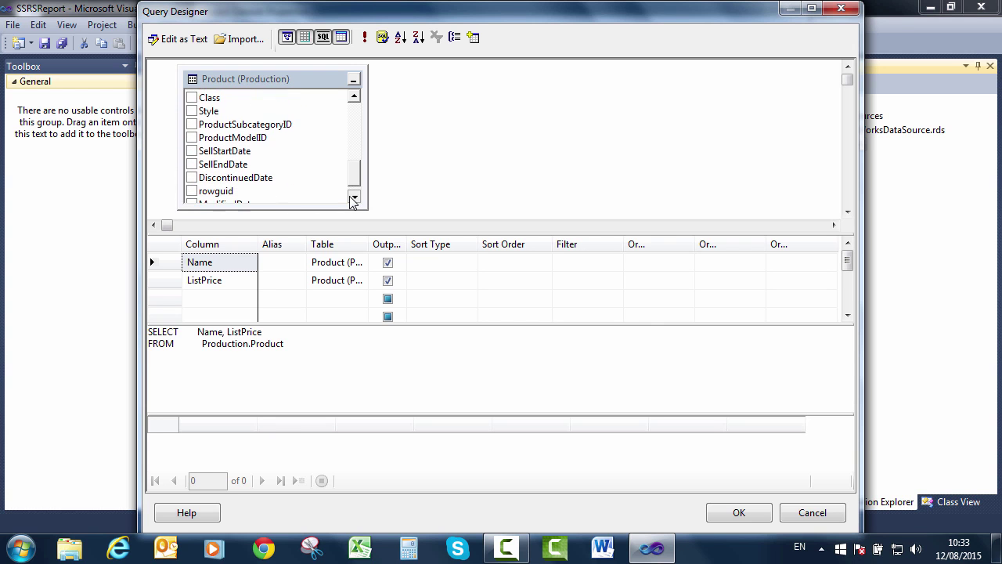
{"action": "left_click", "coordinate": [192, 149]}
{"action": "left_click", "coordinate": [192, 162]}
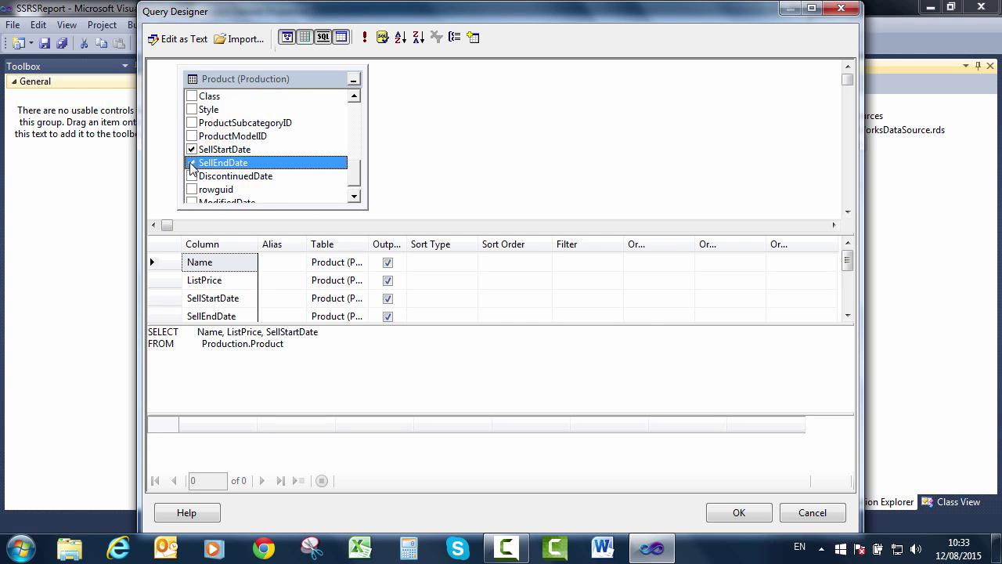
{"action": "left_click", "coordinate": [191, 176]}
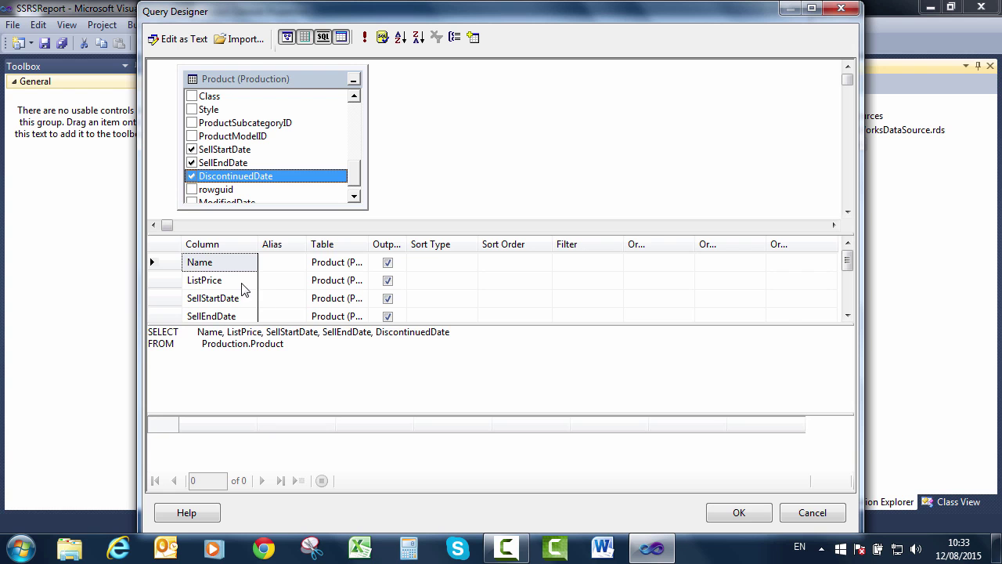
{"action": "left_click_drag", "start_coordinate": [264, 323], "coordinate": [264, 342]}
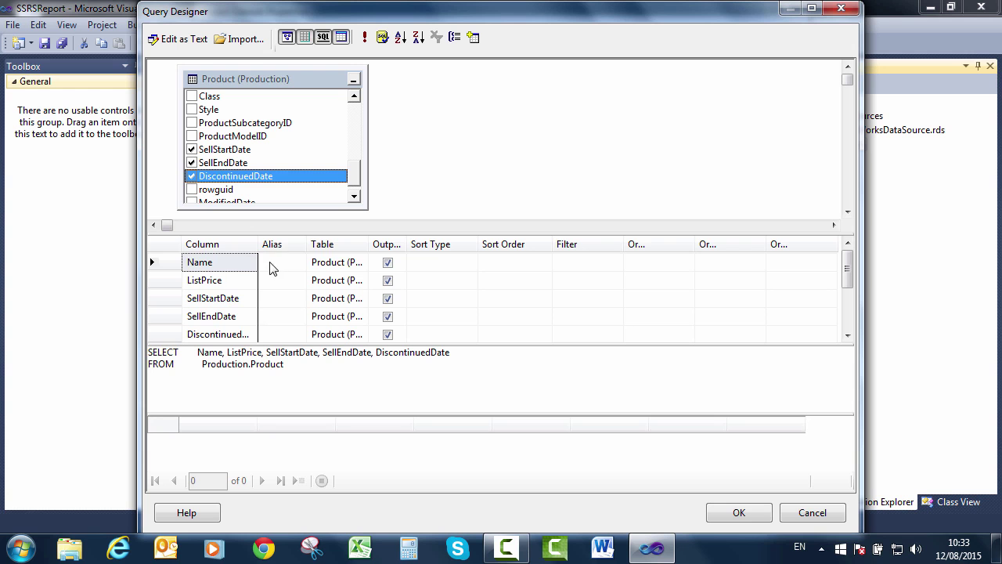
Give the Name column the alias Product Name in the criteria grid
{"action": "left_click", "coordinate": [177, 268]}
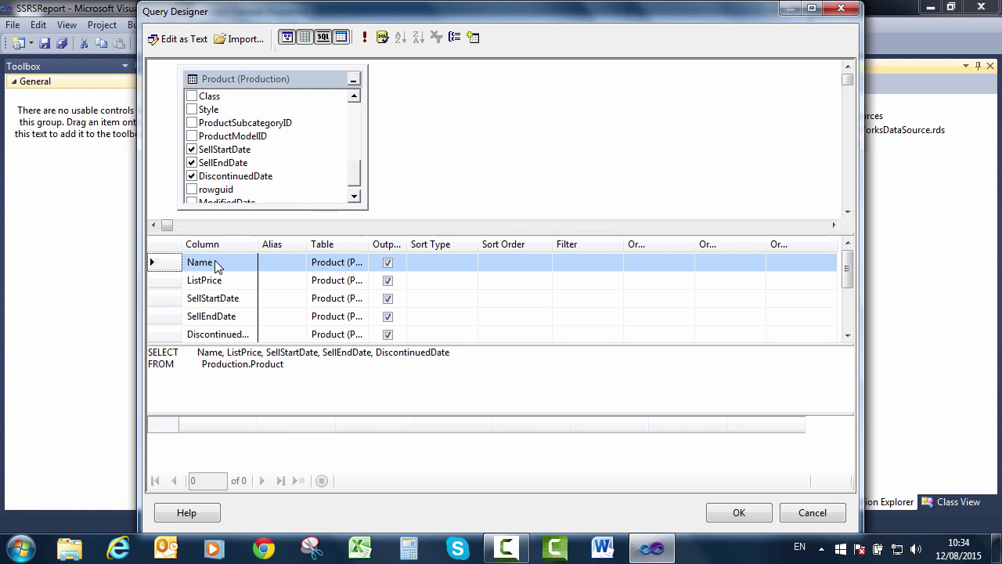
{"action": "left_click", "coordinate": [280, 262]}
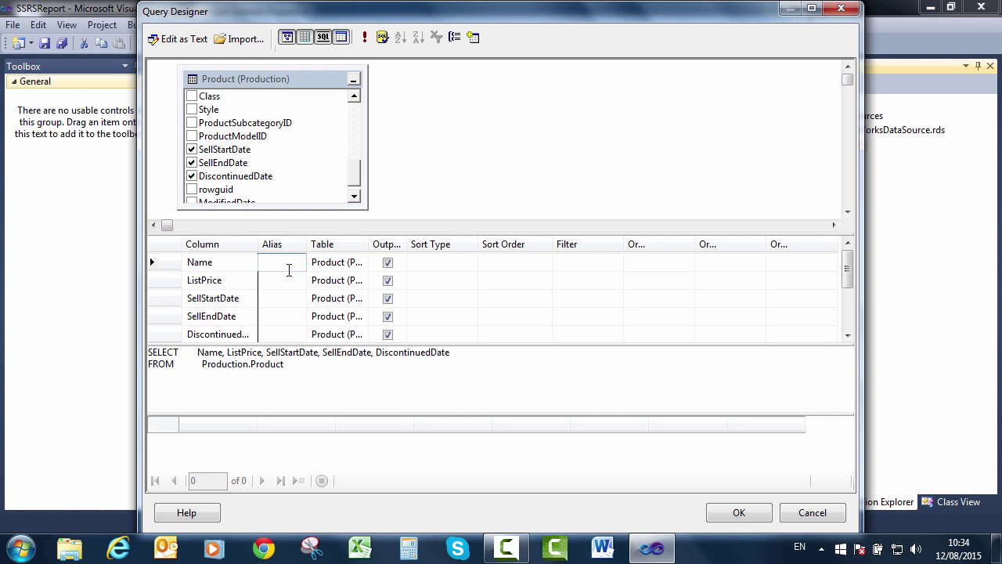
{"action": "type", "text": "Product Name"}
{"action": "key", "text": "Tab"}
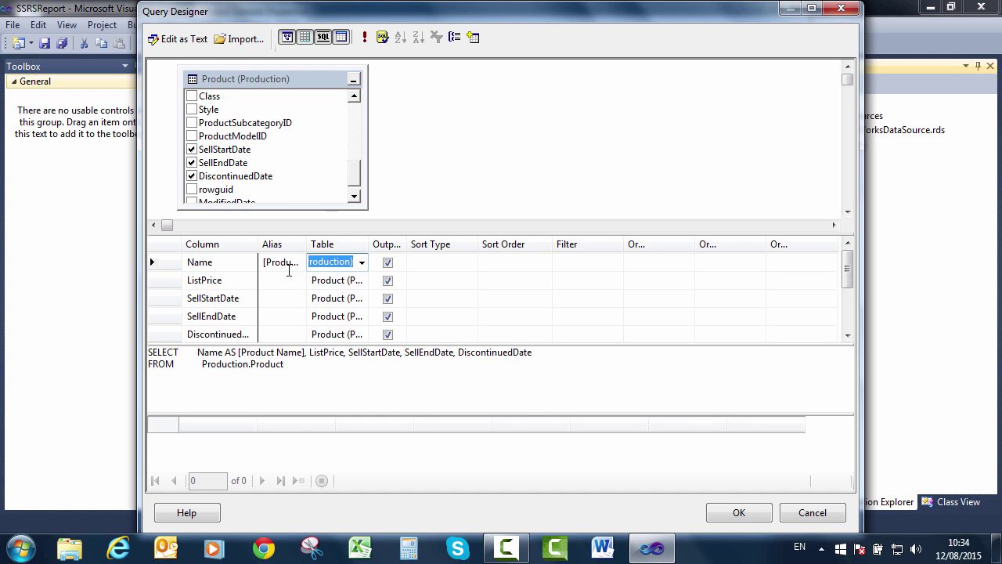
Widen the Alias column of the criteria grid to fit its contents
{"action": "scroll", "coordinate": [289, 269], "scroll_direction": "down", "scroll_amount": 1}
{"action": "left_click", "coordinate": [295, 261]}
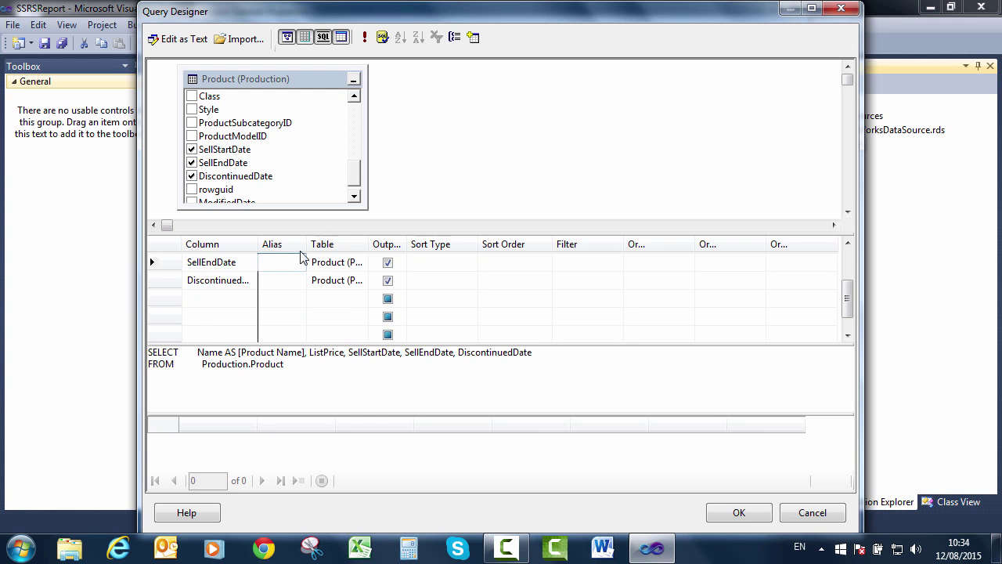
{"action": "left_click", "coordinate": [315, 262]}
{"action": "scroll", "coordinate": [313, 259], "scroll_direction": "up", "scroll_amount": 1}
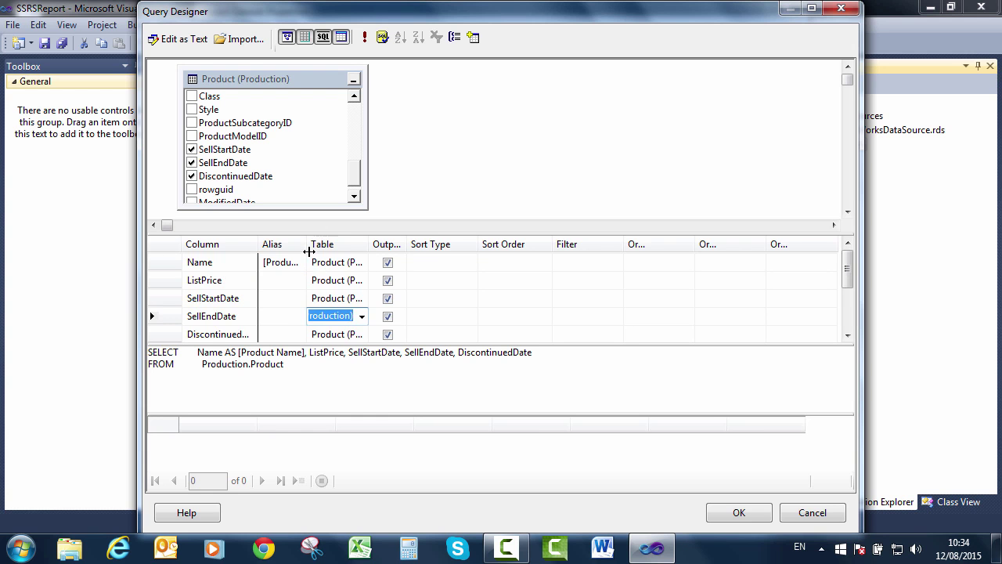
{"action": "double_click", "coordinate": [306, 249]}
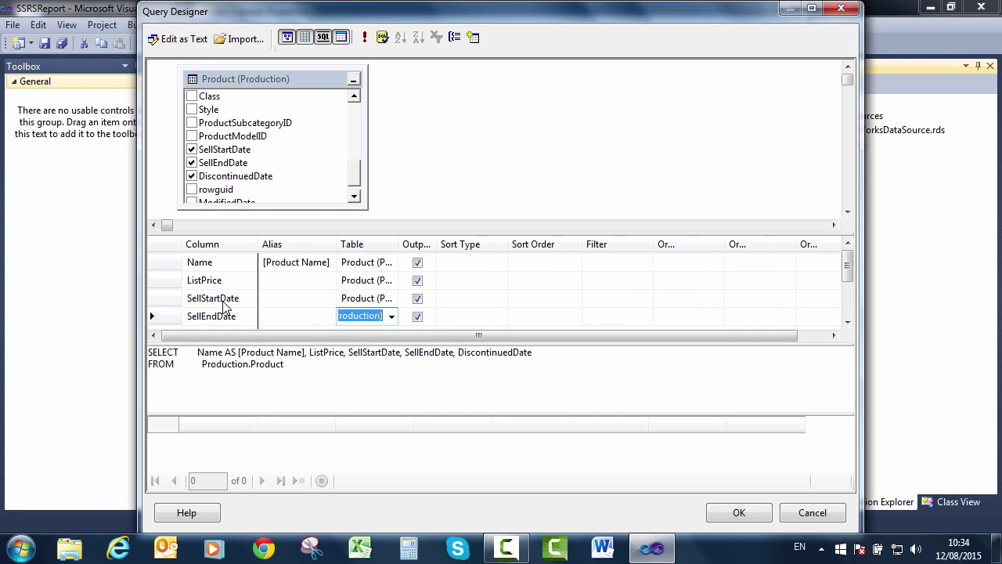
Give SellStartDate the alias Sell Start Date and SellEndDate the alias Sell End Date in the criteria grid
{"action": "left_click", "coordinate": [278, 299]}
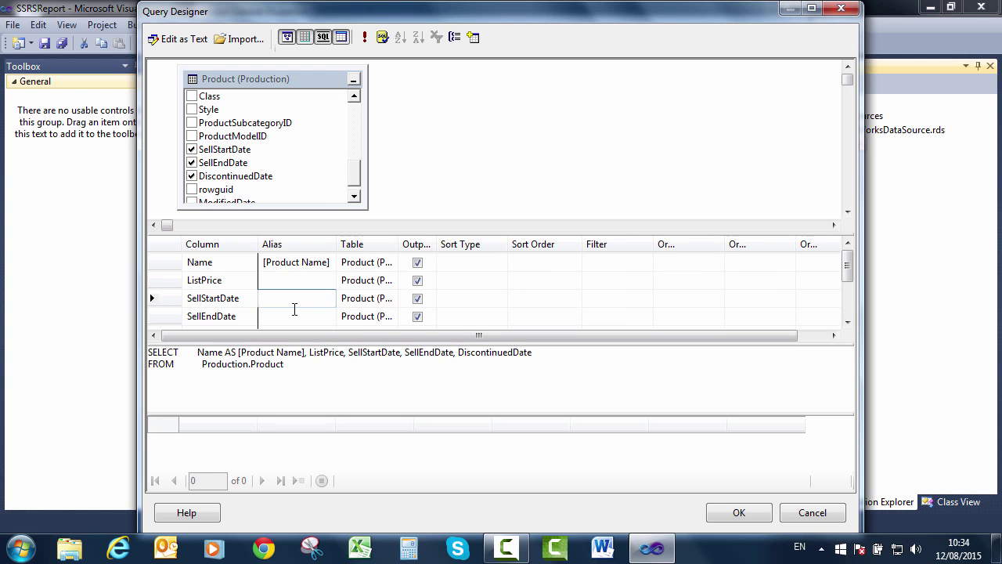
{"action": "type", "text": "Sell Start Date"}
{"action": "key", "text": "Return"}
{"action": "type", "text": "See"}
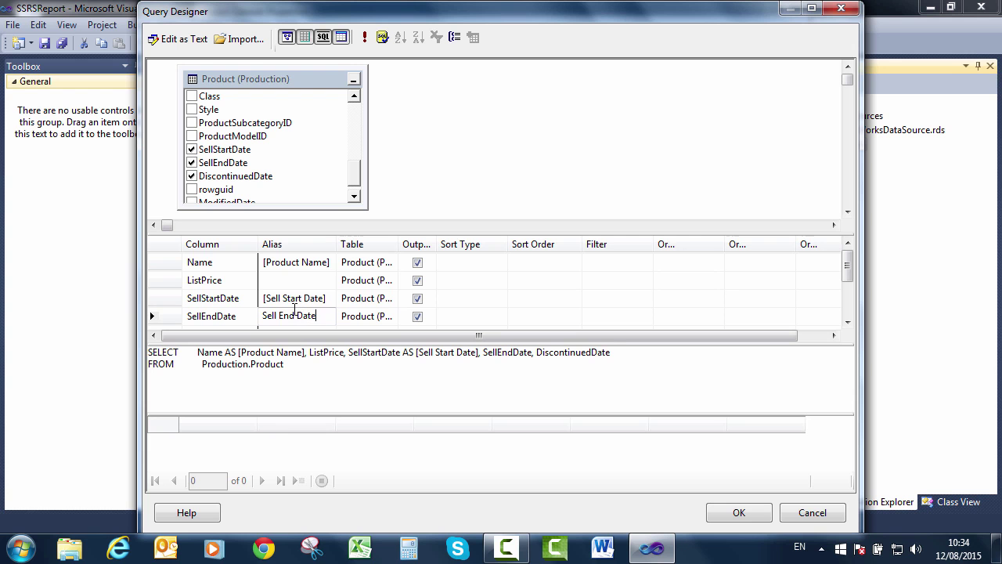
Give the ListPrice column the alias List Price in the criteria grid
{"action": "key", "text": "Up"}
{"action": "key", "text": "Up"}
{"action": "type", "text": "List"}
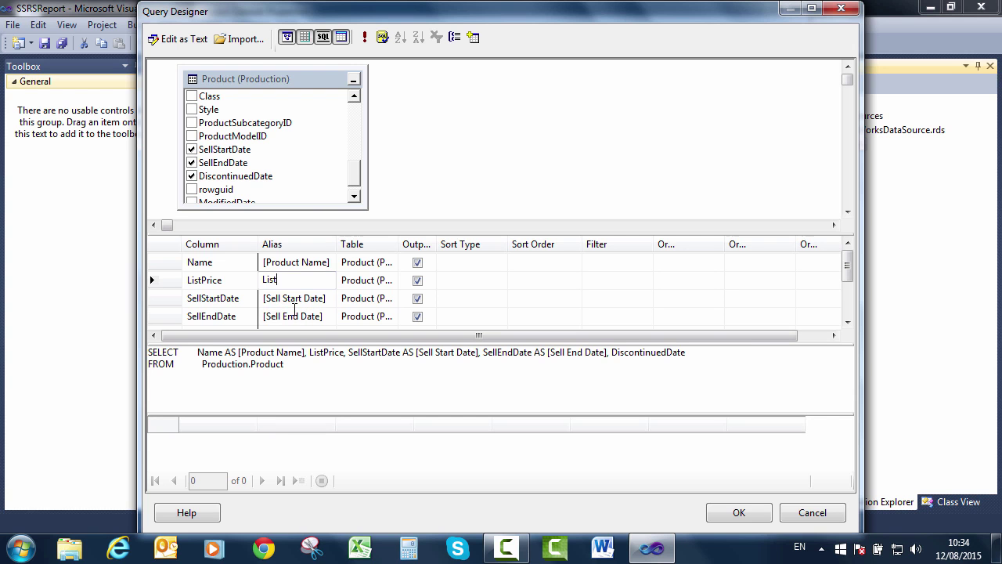
{"action": "type", "text": " Price"}
{"action": "key", "text": "Return"}
Give the DiscontinuedDate column the alias Discontinued Date and widen the Alias column to fit it
{"action": "key", "text": "Down"}
{"action": "key", "text": "Down"}
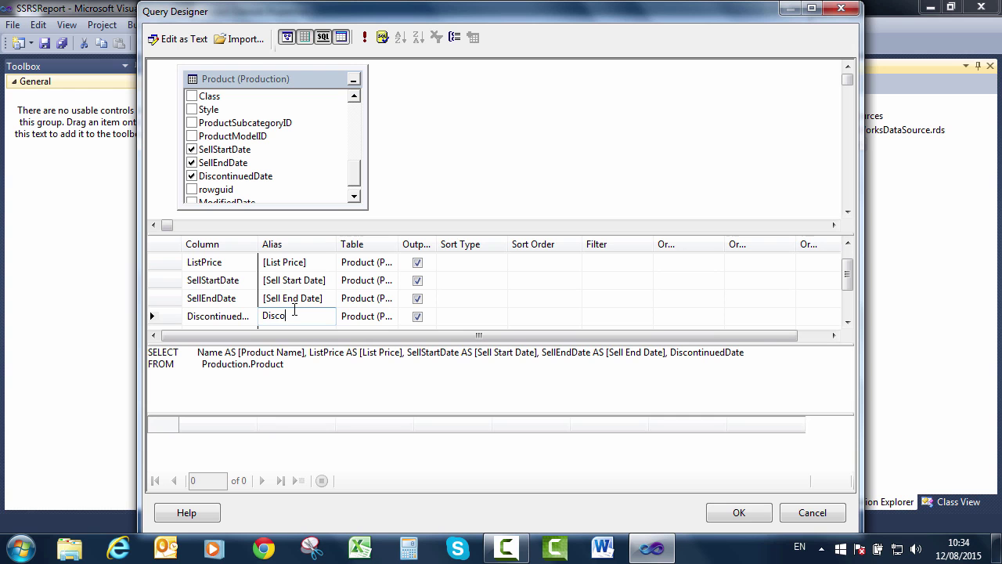
{"action": "type", "text": "Discontinued Date"}
{"action": "key", "text": "Tab"}
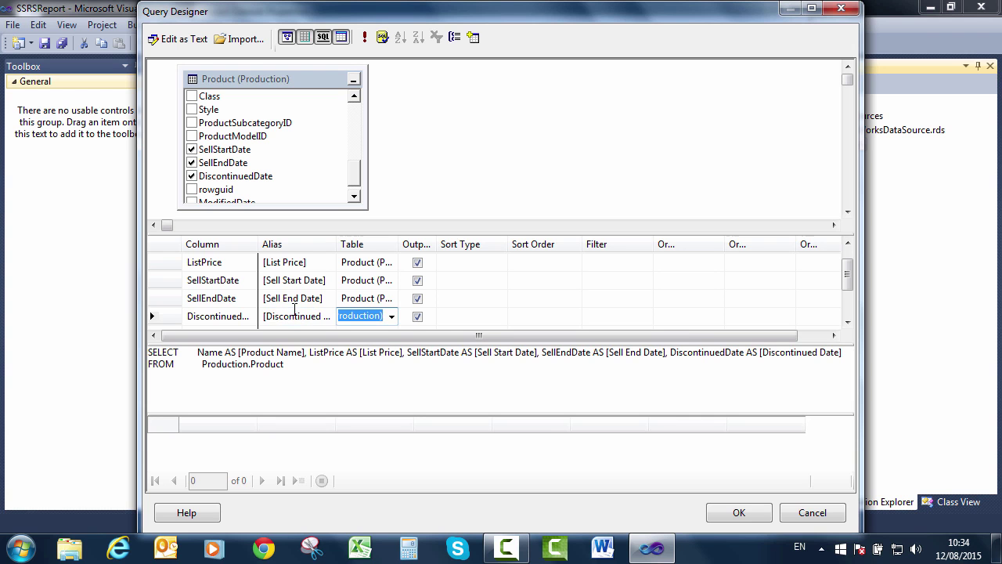
{"action": "double_click", "coordinate": [336, 244]}
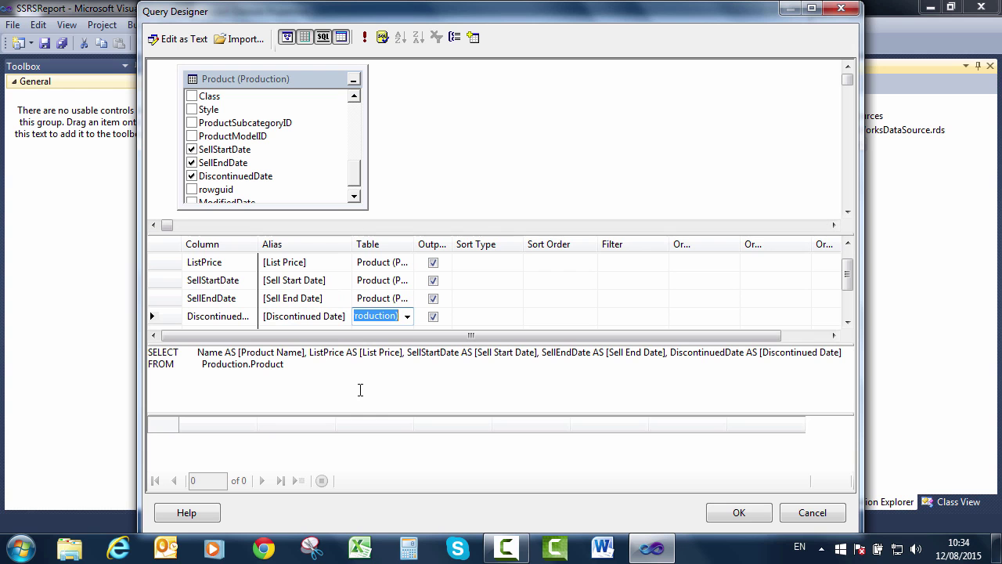
Execute the query to retrieve the product rows
{"action": "right_click", "coordinate": [451, 120]}
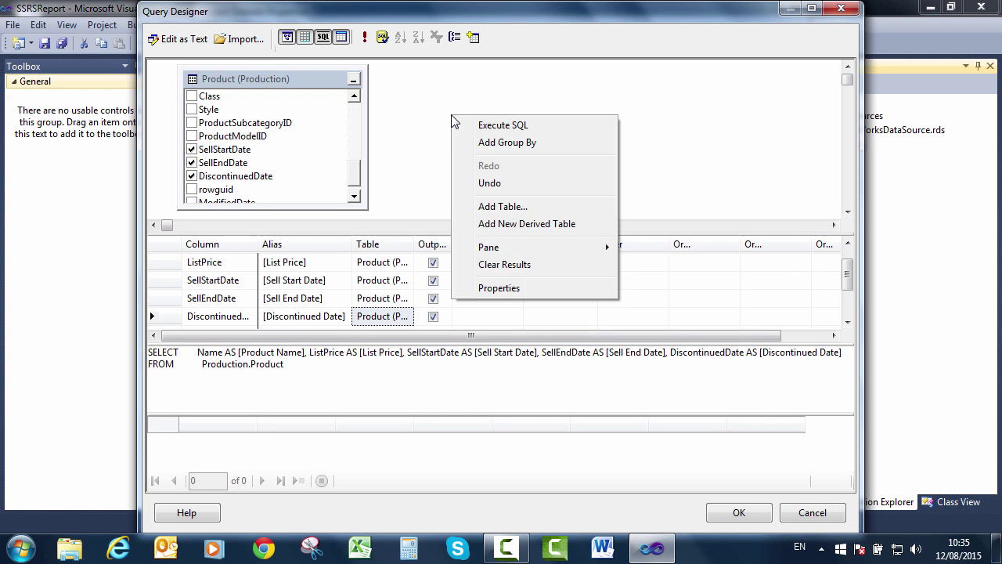
{"action": "left_click", "coordinate": [465, 99]}
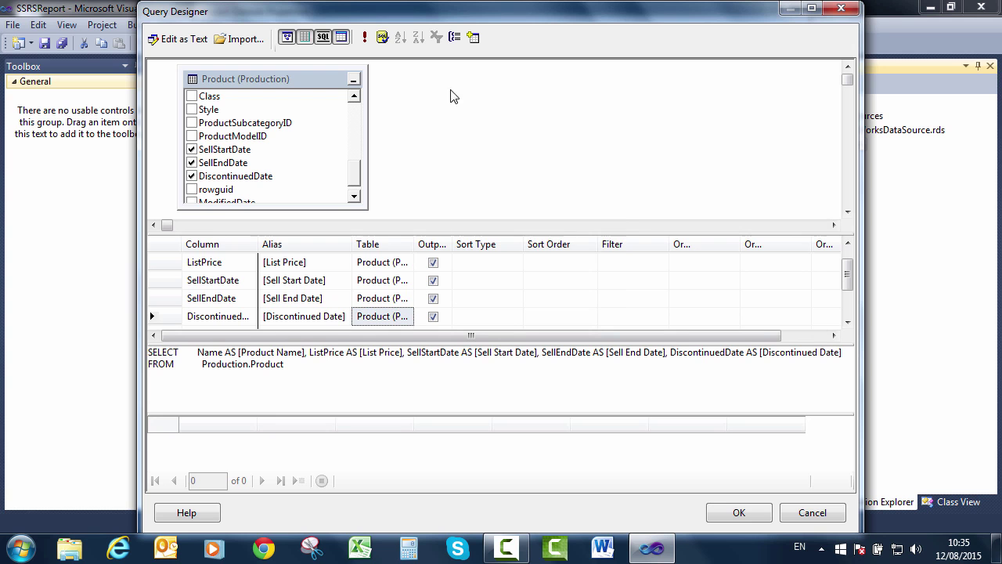
{"action": "left_click", "coordinate": [367, 43]}
{"action": "left_click", "coordinate": [363, 42]}
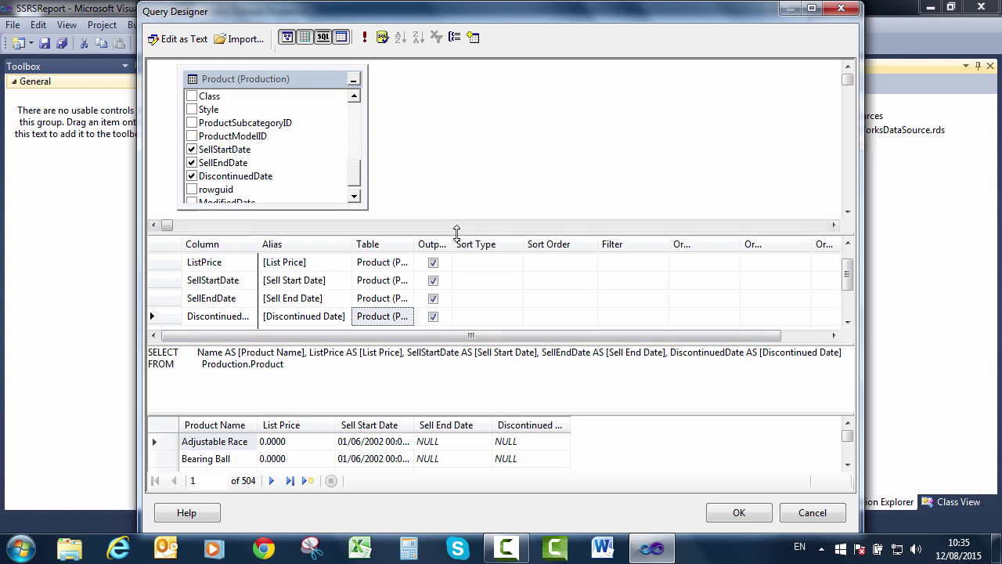
Resize the Query Designer panes so the criteria grid shows all selected columns and the results grid gets more height
{"action": "left_click_drag", "start_coordinate": [458, 231], "coordinate": [458, 118]}
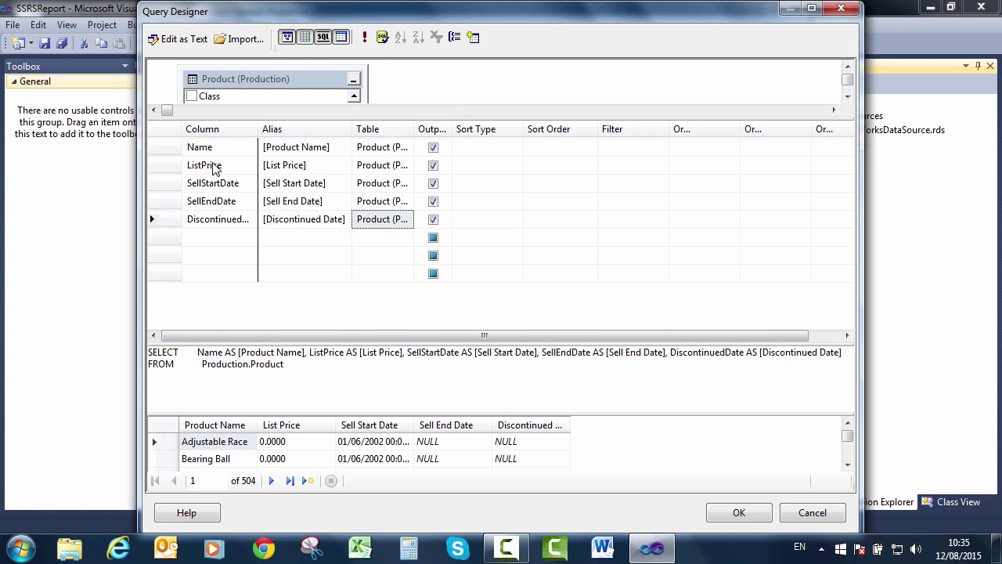
{"action": "left_click_drag", "start_coordinate": [249, 349], "coordinate": [262, 254]}
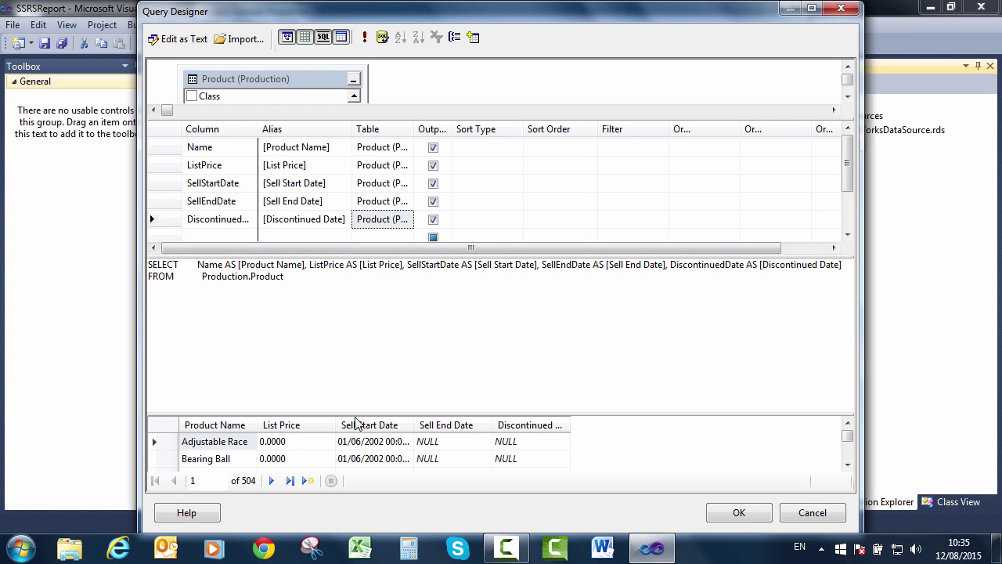
{"action": "left_click_drag", "start_coordinate": [354, 413], "coordinate": [368, 308]}
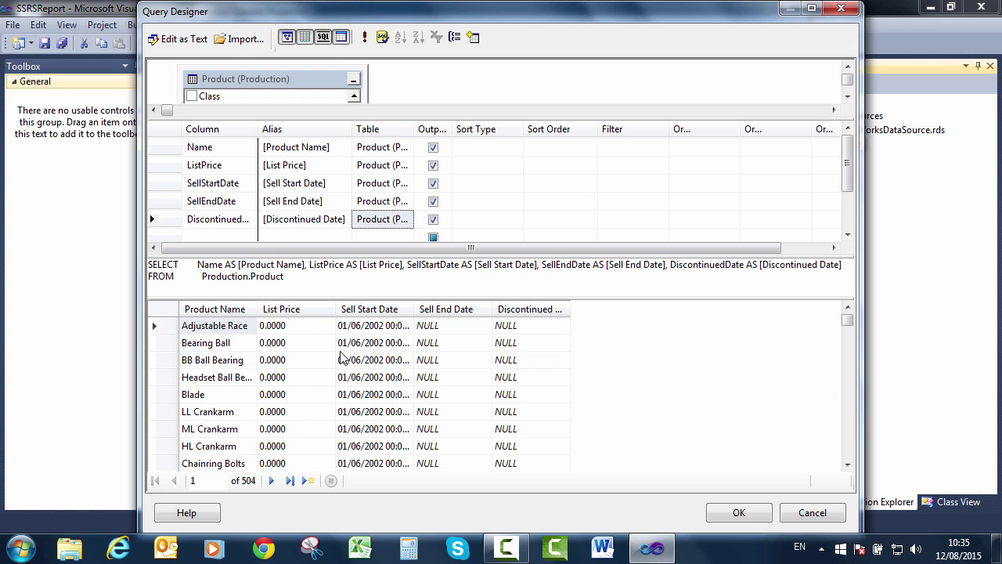
Step forward and back through the result records, ending on the last record
{"action": "left_click", "coordinate": [271, 480]}
{"action": "left_click", "coordinate": [271, 480]}
{"action": "left_click", "coordinate": [271, 480]}
{"action": "left_click", "coordinate": [271, 480]}
{"action": "left_click", "coordinate": [271, 480]}
{"action": "left_click", "coordinate": [271, 481]}
{"action": "left_click", "coordinate": [271, 481]}
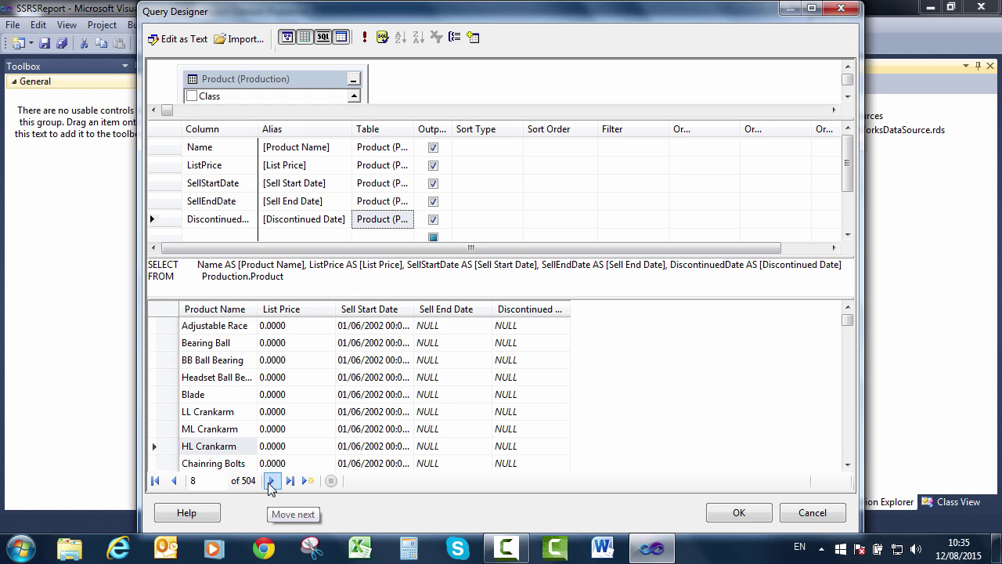
{"action": "left_click", "coordinate": [174, 480]}
{"action": "left_click", "coordinate": [174, 481]}
{"action": "left_click", "coordinate": [174, 481]}
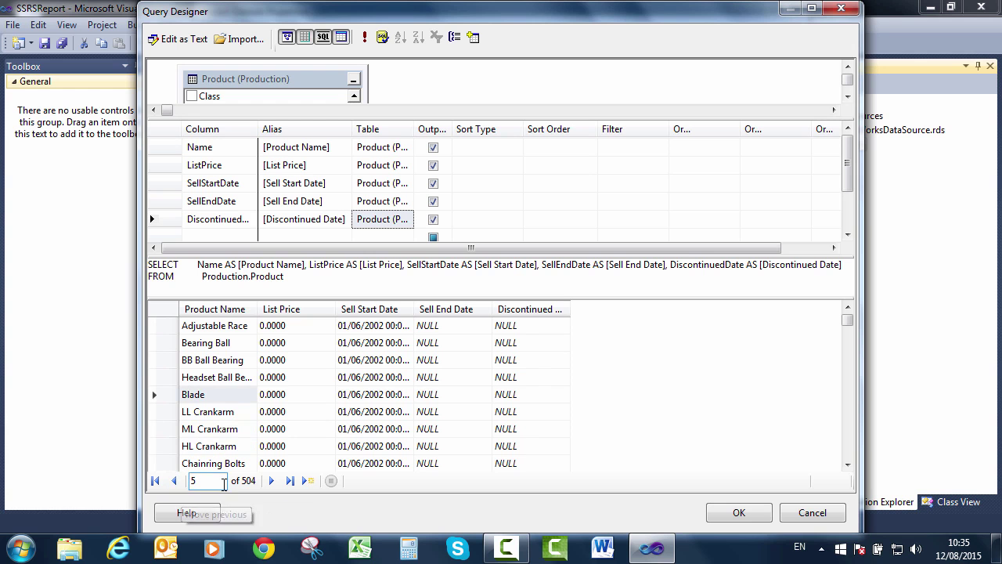
{"action": "left_click", "coordinate": [290, 481]}
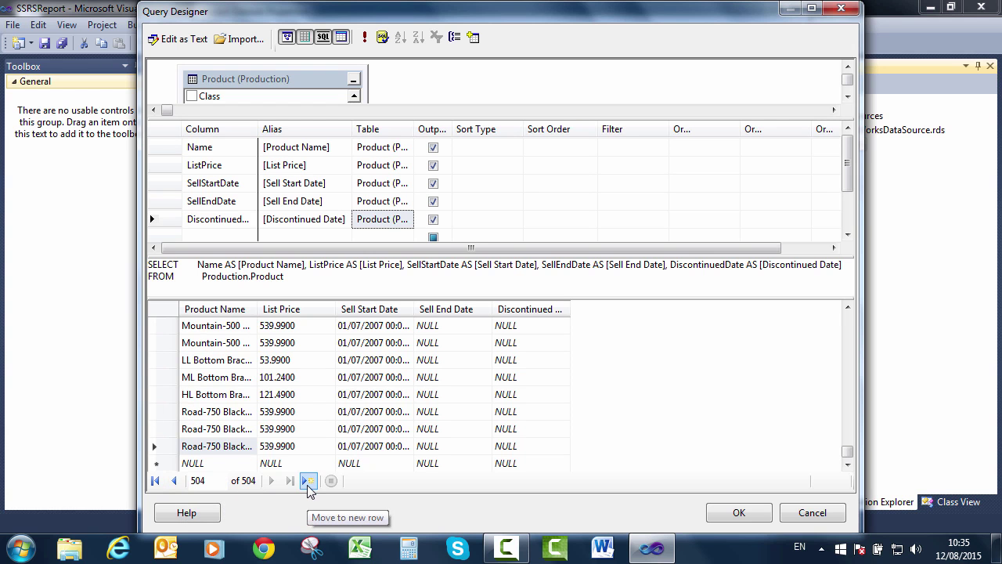
Examine the Sell End Date and Discontinued Date values throughout the results, widening the Discontinued Date column to show its full heading
{"action": "left_click", "coordinate": [369, 411]}
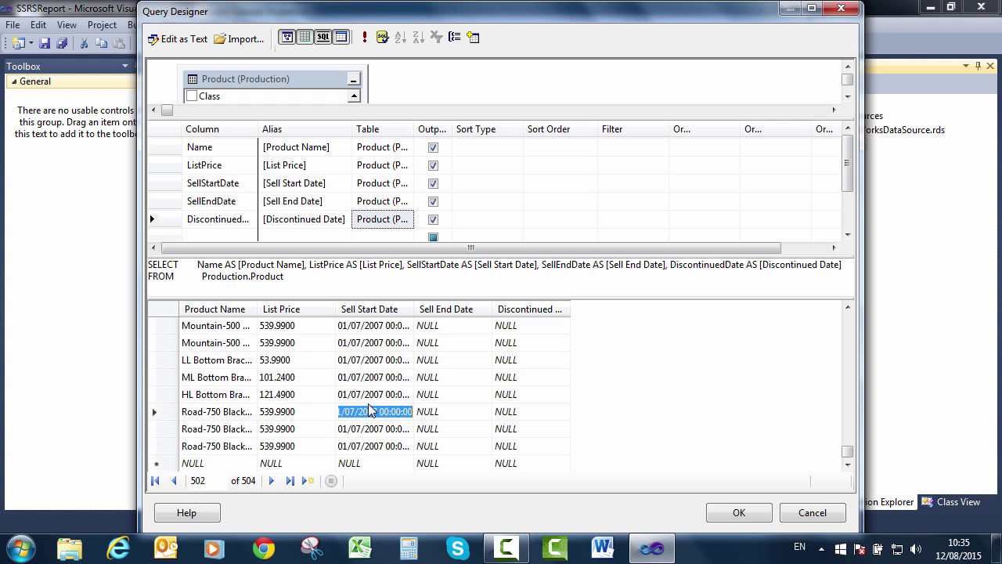
{"action": "scroll", "coordinate": [368, 412], "scroll_direction": "up", "scroll_amount": 20}
{"action": "scroll", "coordinate": [370, 411], "scroll_direction": "up", "scroll_amount": 20}
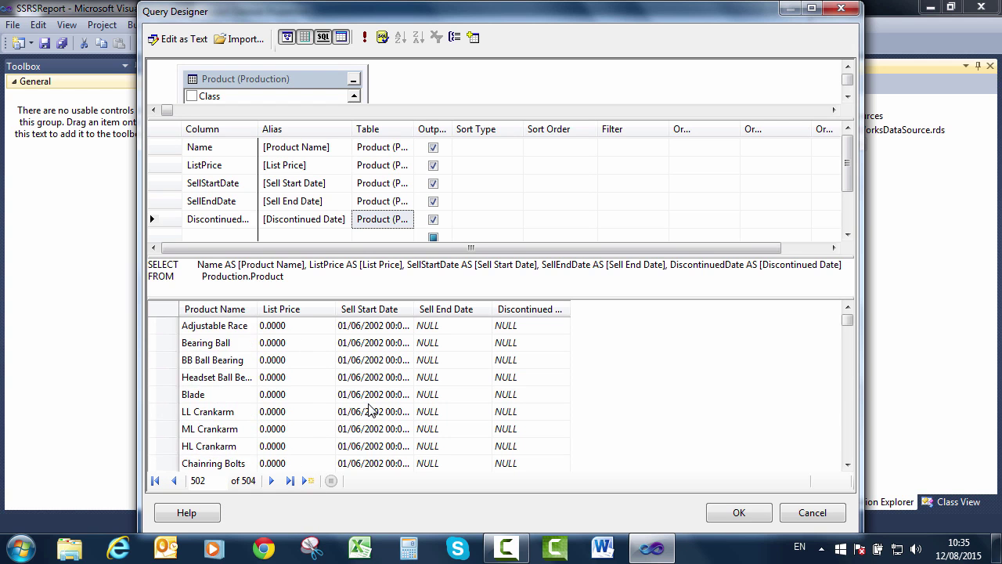
{"action": "scroll", "coordinate": [369, 411], "scroll_direction": "down", "scroll_amount": 15}
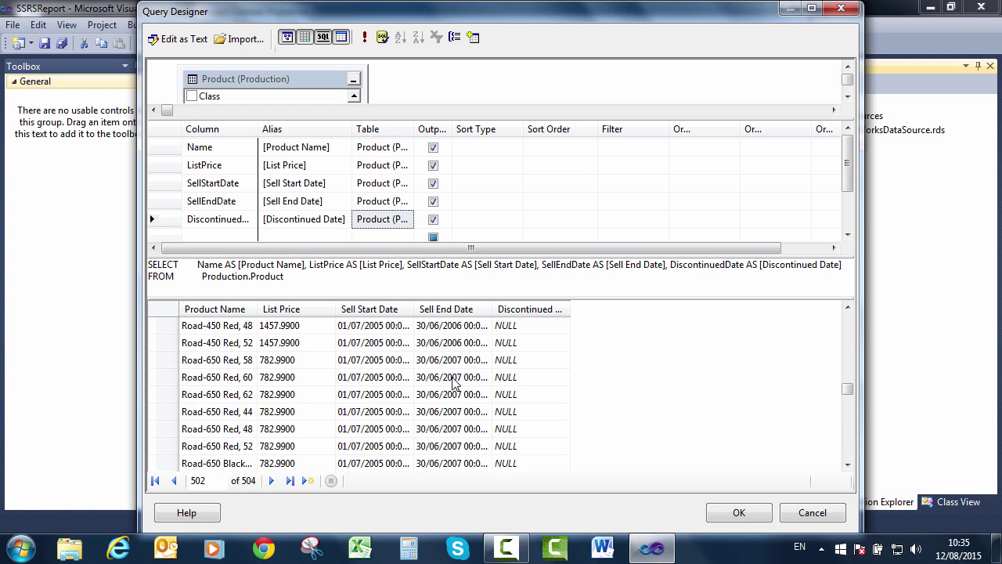
{"action": "left_click", "coordinate": [506, 377]}
{"action": "left_click_drag", "start_coordinate": [569, 306], "coordinate": [578, 306]}
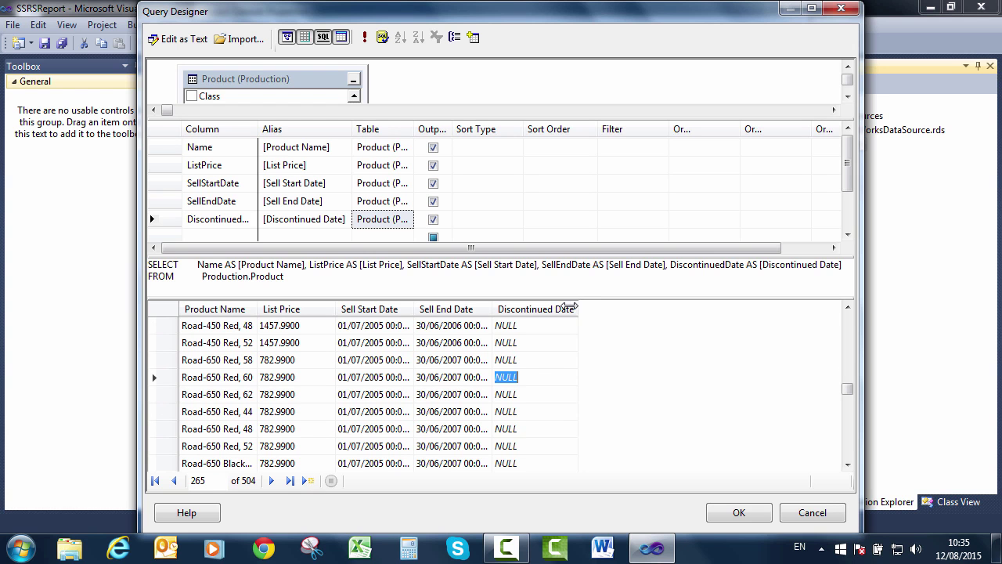
{"action": "key", "text": "Up"}
{"action": "scroll", "coordinate": [550, 370], "scroll_direction": "down", "scroll_amount": 5}
{"action": "scroll", "coordinate": [550, 370], "scroll_direction": "down", "scroll_amount": 5}
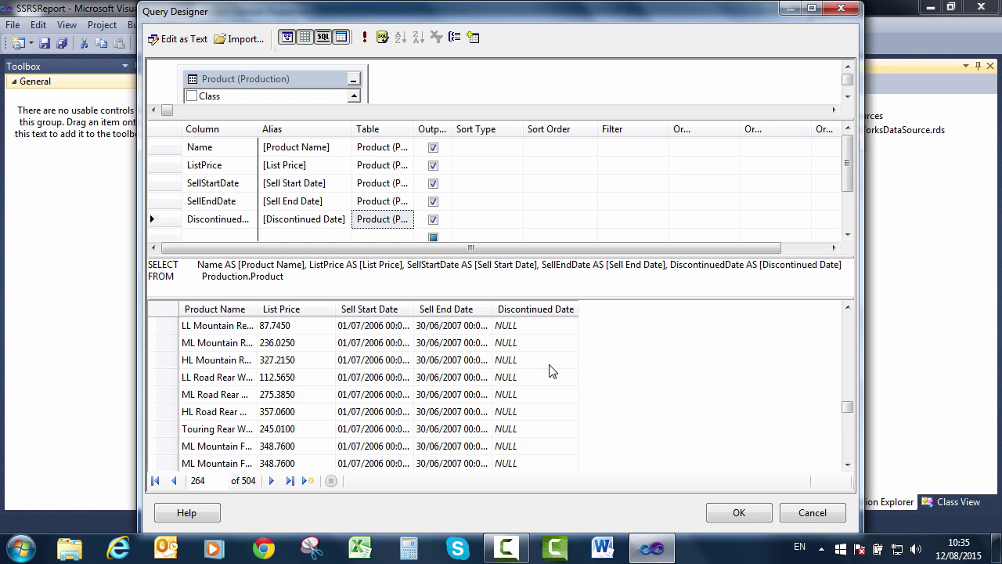
{"action": "scroll", "coordinate": [550, 370], "scroll_direction": "down", "scroll_amount": 15}
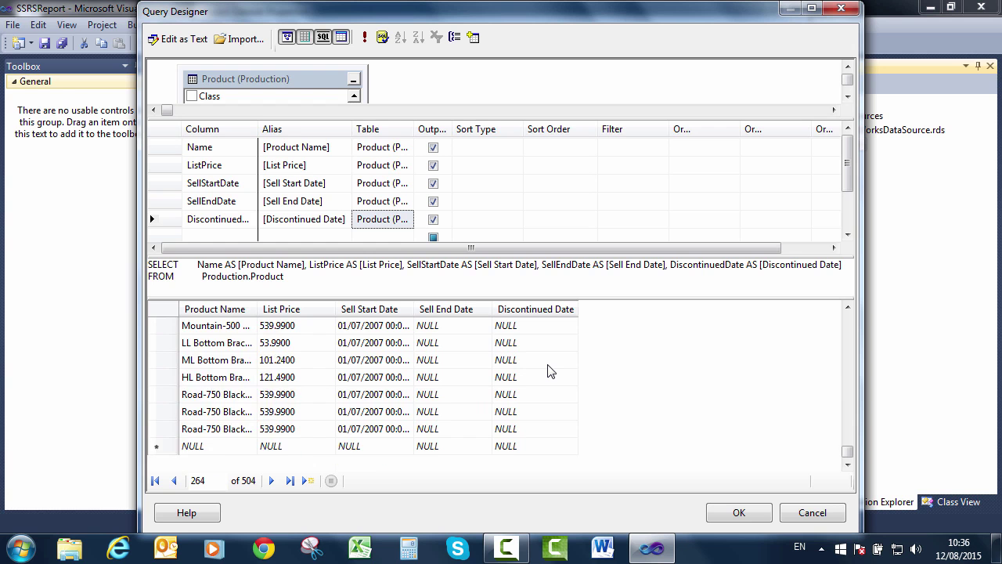
{"action": "scroll", "coordinate": [550, 371], "scroll_direction": "up", "scroll_amount": 20}
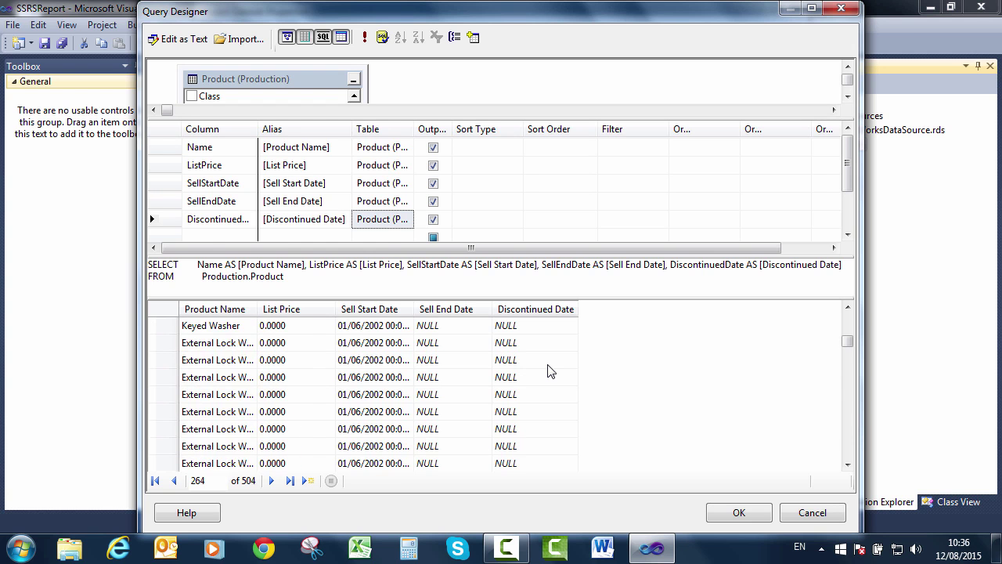
{"action": "scroll", "coordinate": [549, 370], "scroll_direction": "up", "scroll_amount": 5}
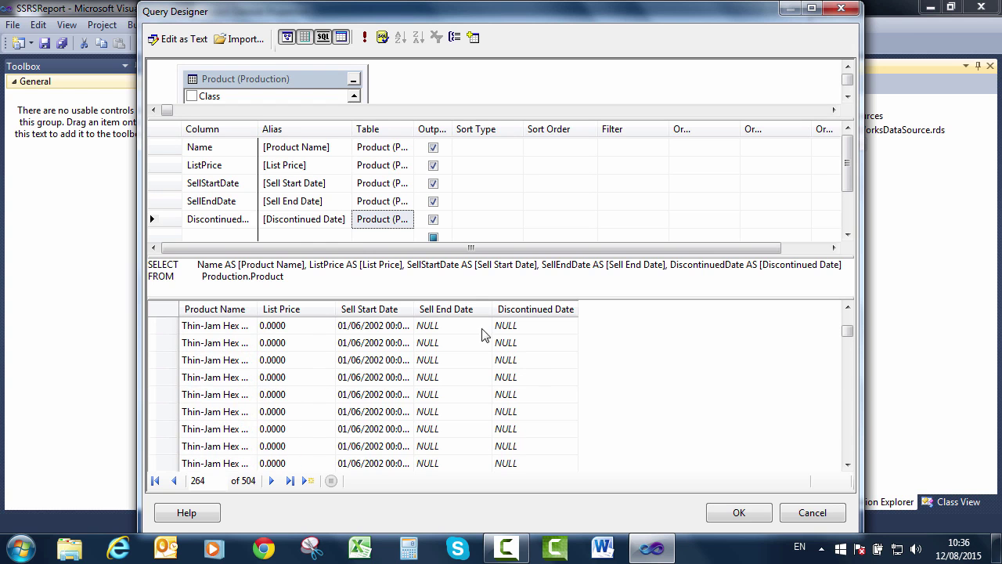
Delete the DiscontinuedDate row from the criteria grid
{"action": "left_click", "coordinate": [175, 225]}
{"action": "right_click", "coordinate": [175, 226]}
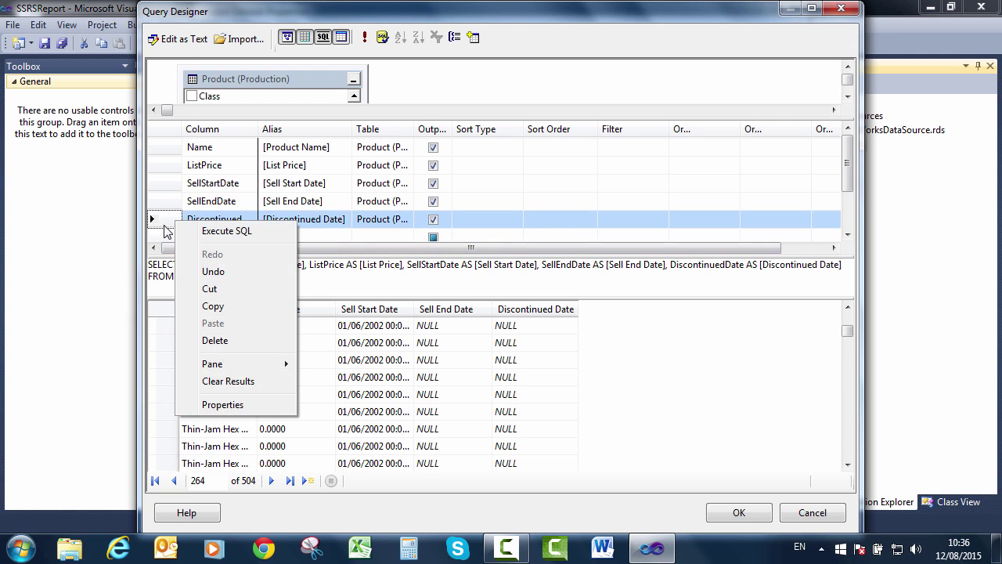
{"action": "left_click", "coordinate": [216, 340]}
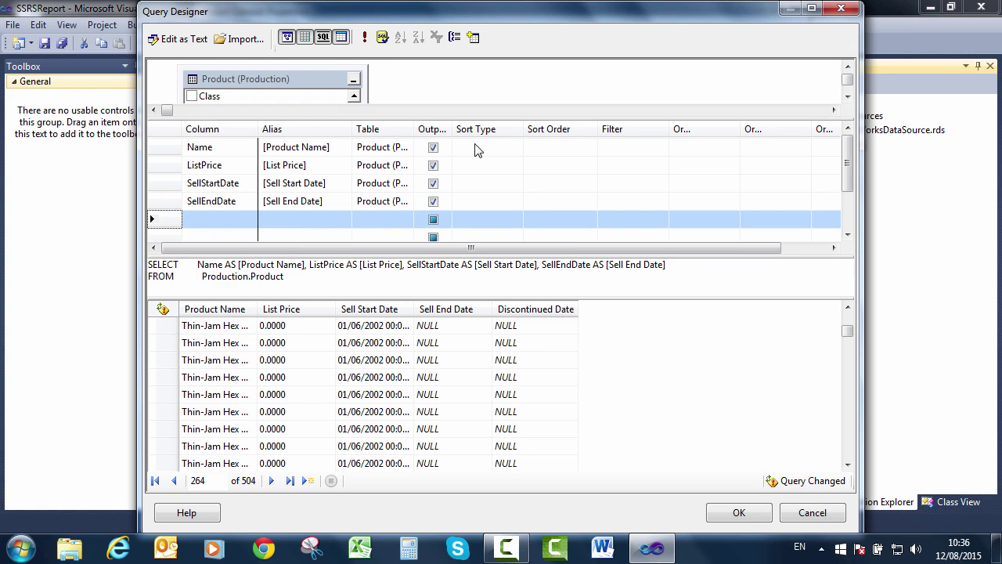
Rerun the query and widen the Sell Start Date results column to fit its values, checking the returned rows
{"action": "left_click", "coordinate": [365, 41]}
{"action": "double_click", "coordinate": [414, 308]}
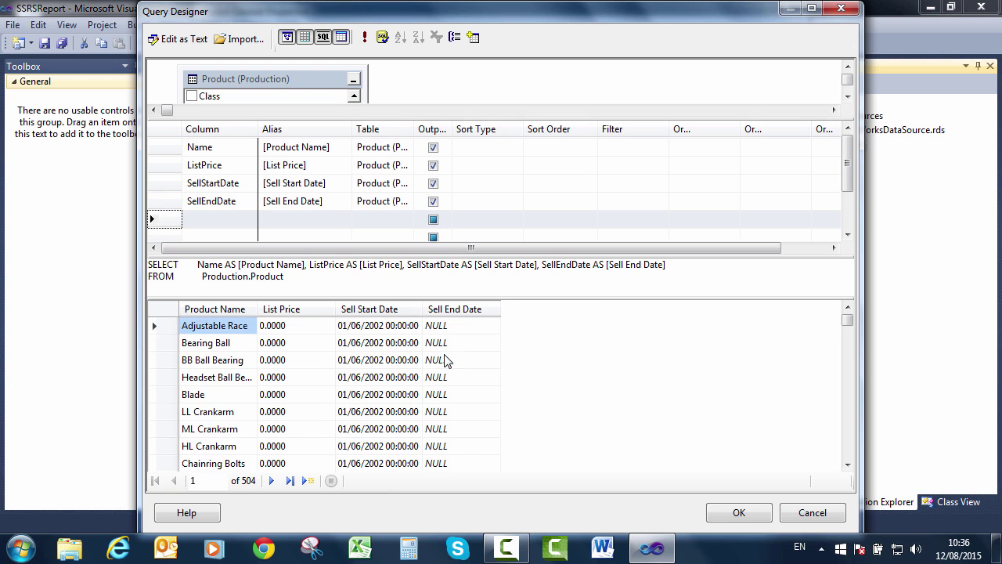
{"action": "left_click_drag", "start_coordinate": [446, 359], "coordinate": [751, 335]}
{"action": "left_click_drag", "start_coordinate": [846, 319], "coordinate": [850, 457]}
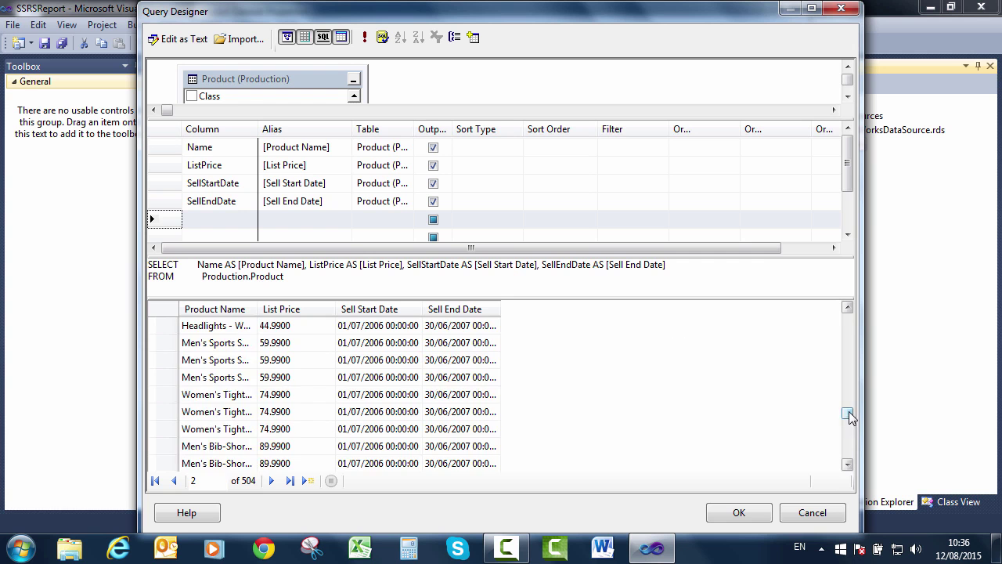
{"action": "left_click_drag", "start_coordinate": [849, 413], "coordinate": [898, 296]}
{"action": "mouse_move", "coordinate": [898, 354]}
{"action": "left_mouse_down"}
{"action": "mouse_move", "coordinate": [889, 435]}
{"action": "mouse_move", "coordinate": [885, 285]}
{"action": "left_mouse_up"}
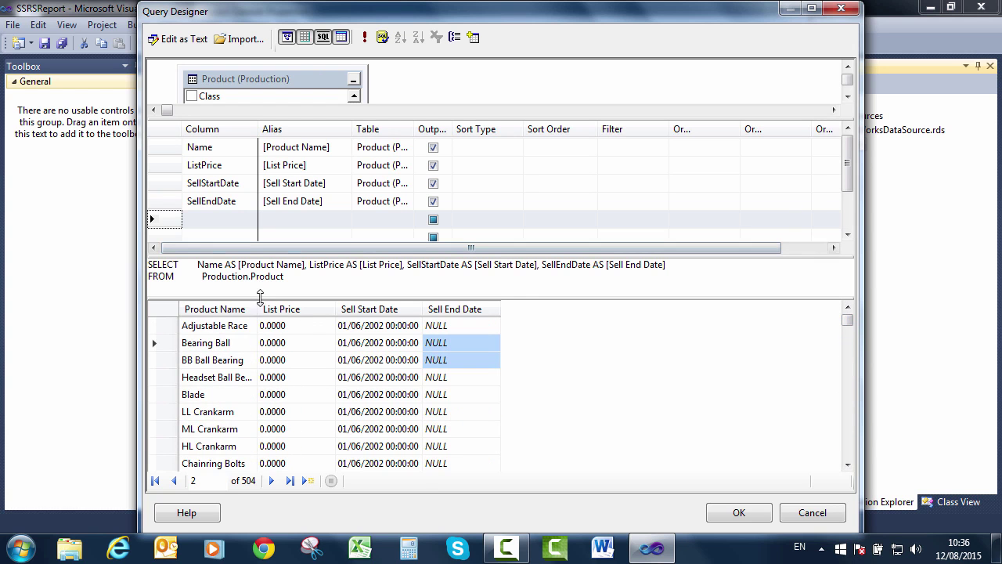
Widen the Product Name results column to fit the full product names
{"action": "double_click", "coordinate": [257, 307]}
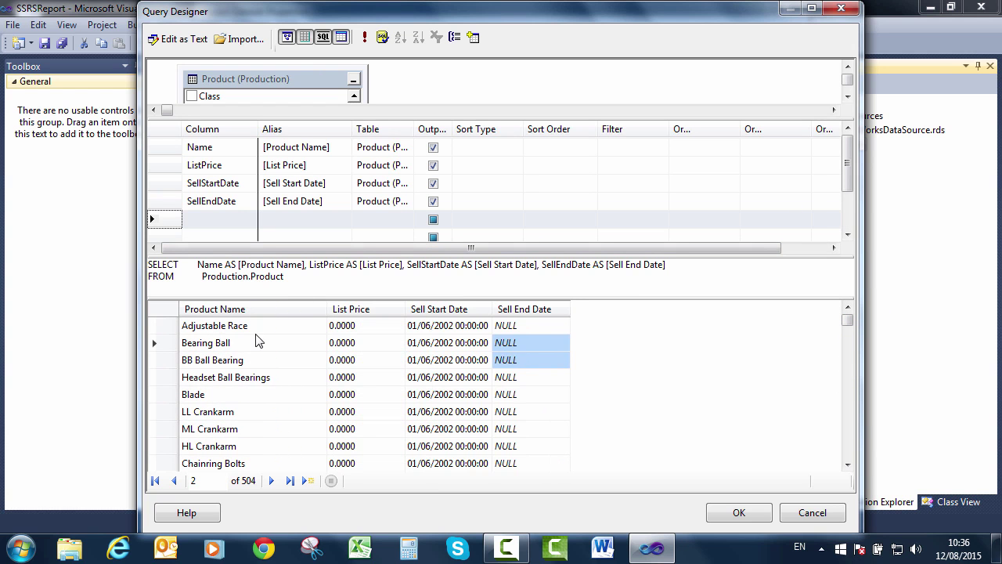
{"action": "left_click_drag", "start_coordinate": [258, 325], "coordinate": [262, 438]}
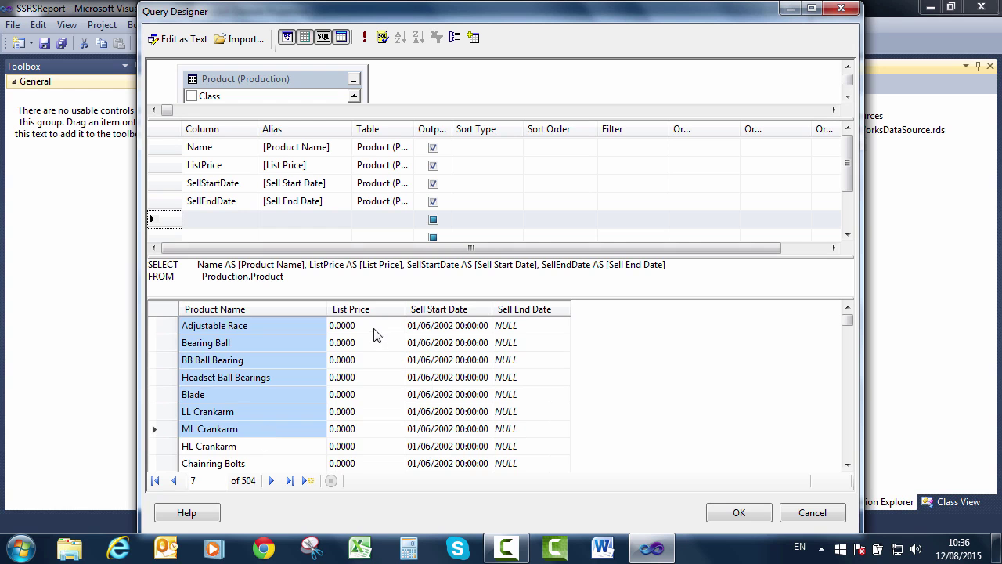
{"action": "left_click_drag", "start_coordinate": [375, 329], "coordinate": [372, 426]}
{"action": "left_click", "coordinate": [296, 398]}
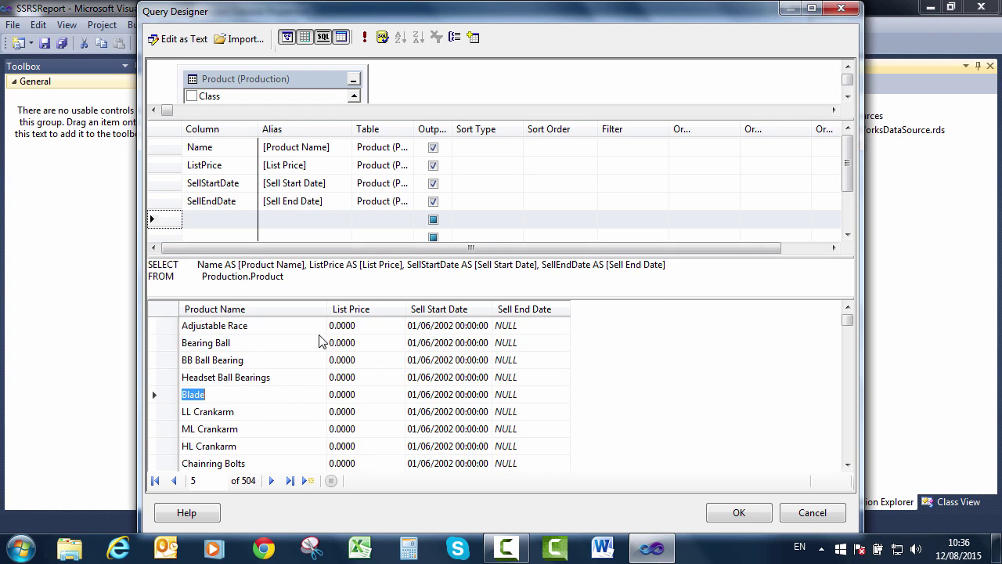
Sort the query by the Name column in ascending order
{"action": "left_click", "coordinate": [510, 146]}
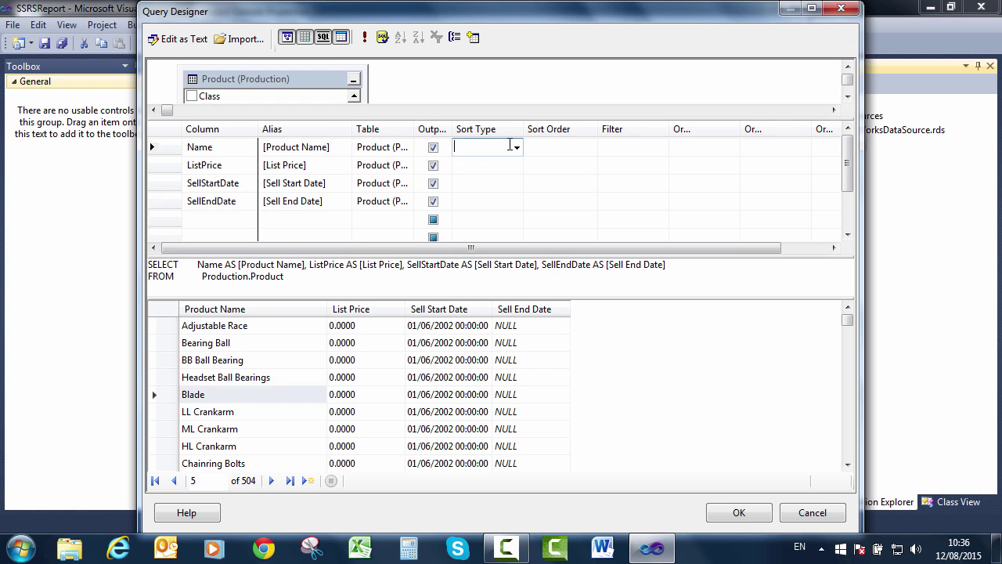
{"action": "left_click", "coordinate": [516, 147]}
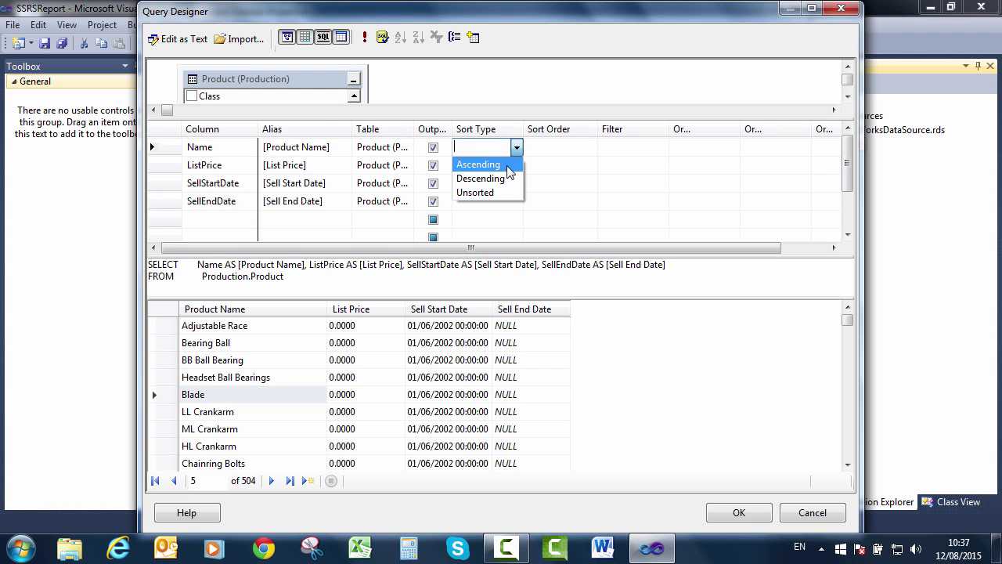
{"action": "left_click", "coordinate": [509, 165]}
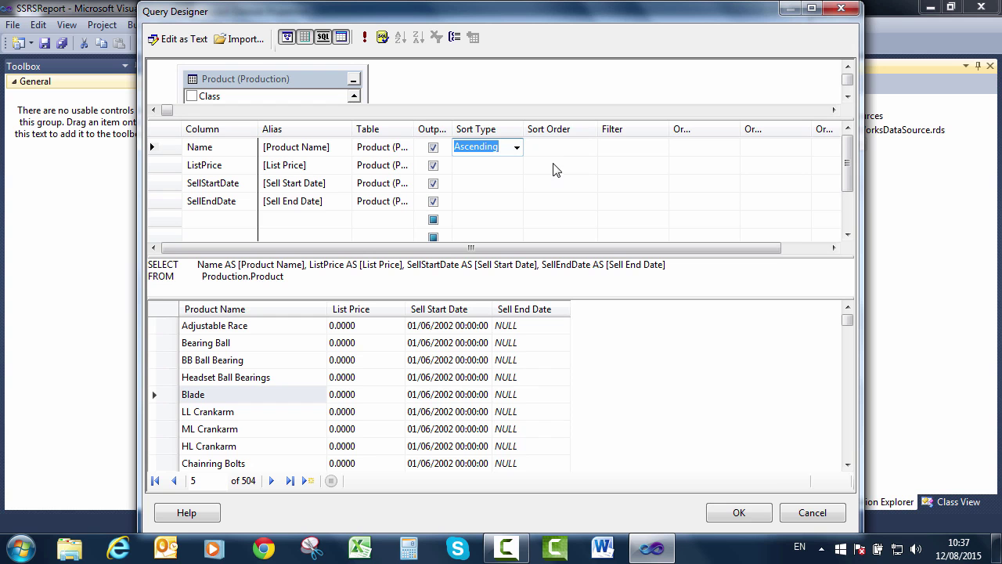
{"action": "left_click", "coordinate": [493, 165]}
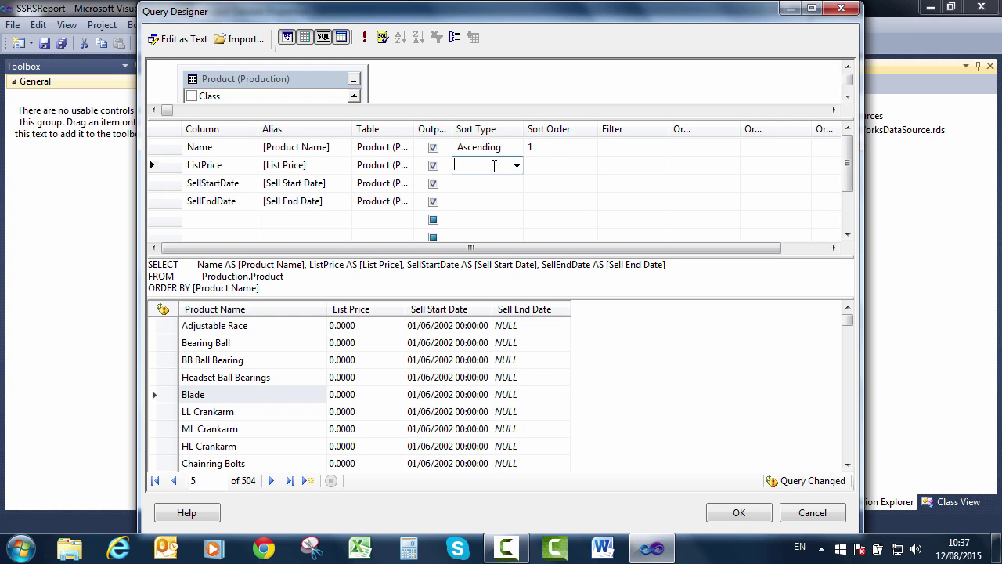
Add ListPrice as the second sort key in ascending order, keeping Name as sort order 1, and rerun the query
{"action": "left_click", "coordinate": [517, 165]}
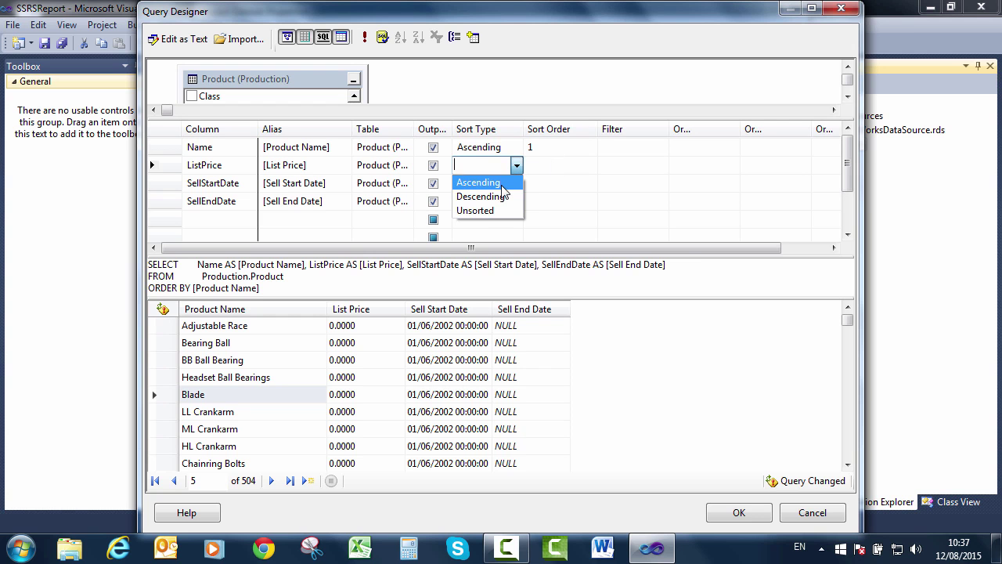
{"action": "left_click", "coordinate": [478, 182]}
{"action": "key", "text": "Tab"}
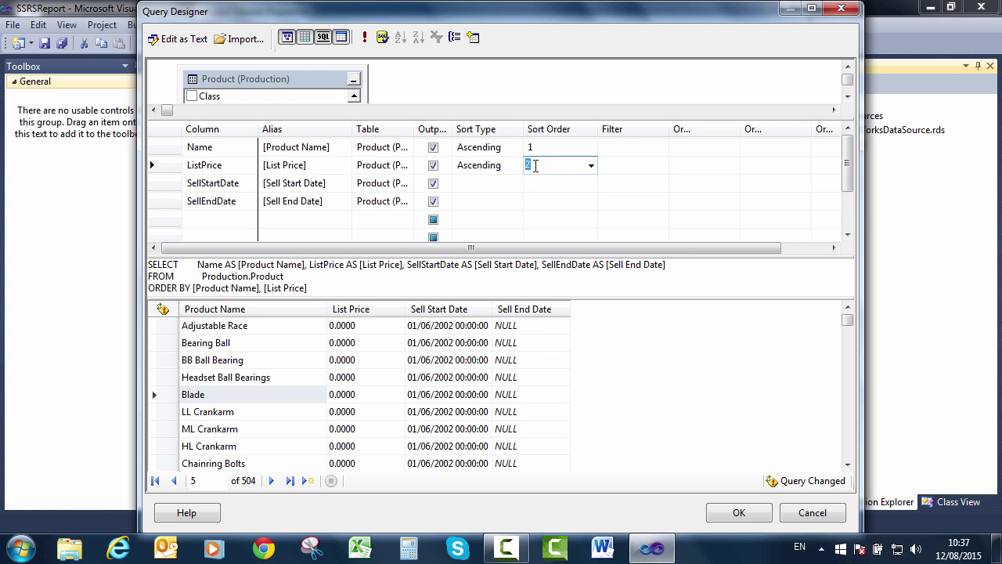
{"action": "left_click", "coordinate": [557, 147]}
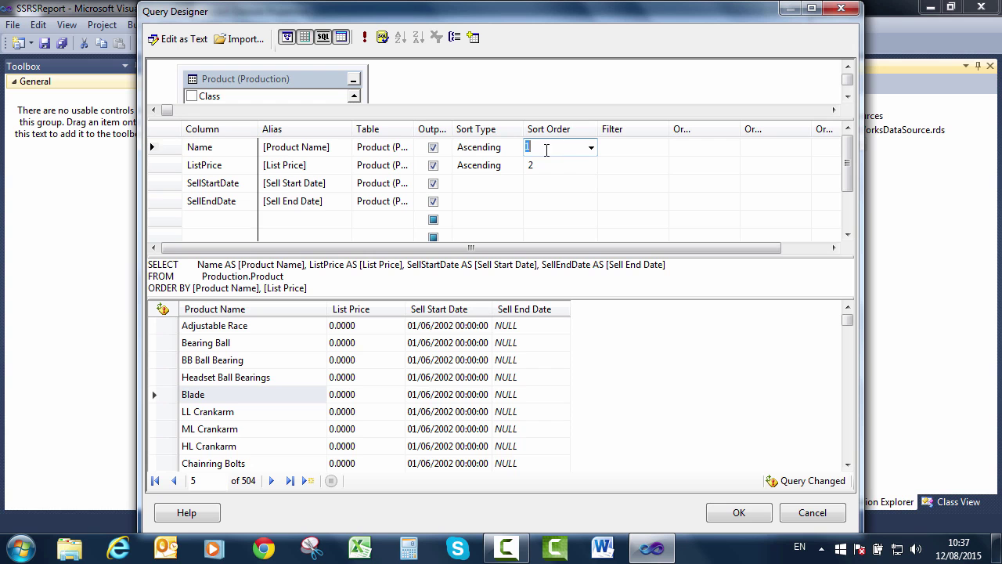
{"action": "left_click", "coordinate": [363, 38]}
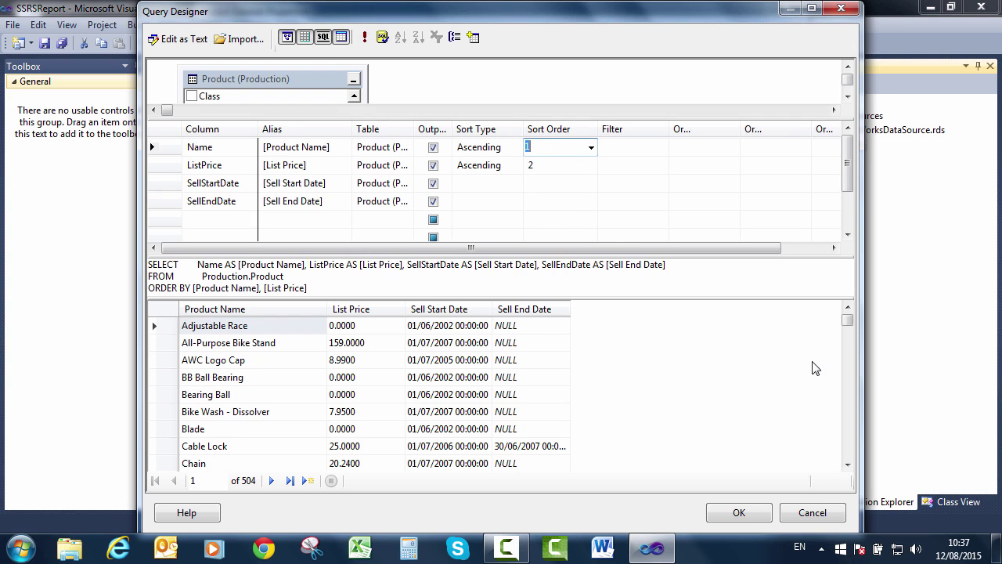
Look through the sorted results, comparing product names with their list prices to check the two-level sort
{"action": "left_click", "coordinate": [248, 377]}
{"action": "scroll", "coordinate": [247, 378], "scroll_direction": "down", "scroll_amount": 20}
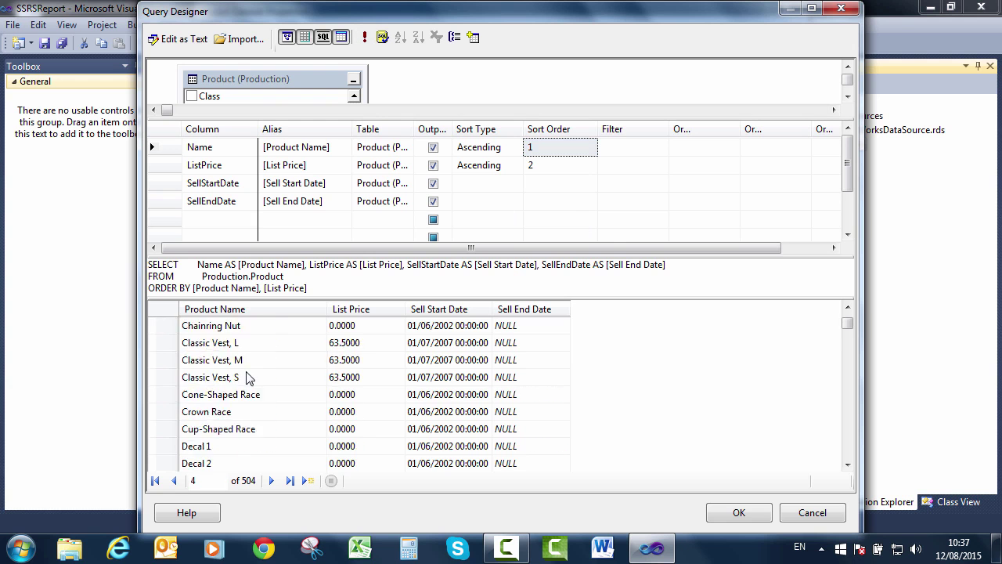
{"action": "scroll", "coordinate": [247, 377], "scroll_direction": "down", "scroll_amount": 15}
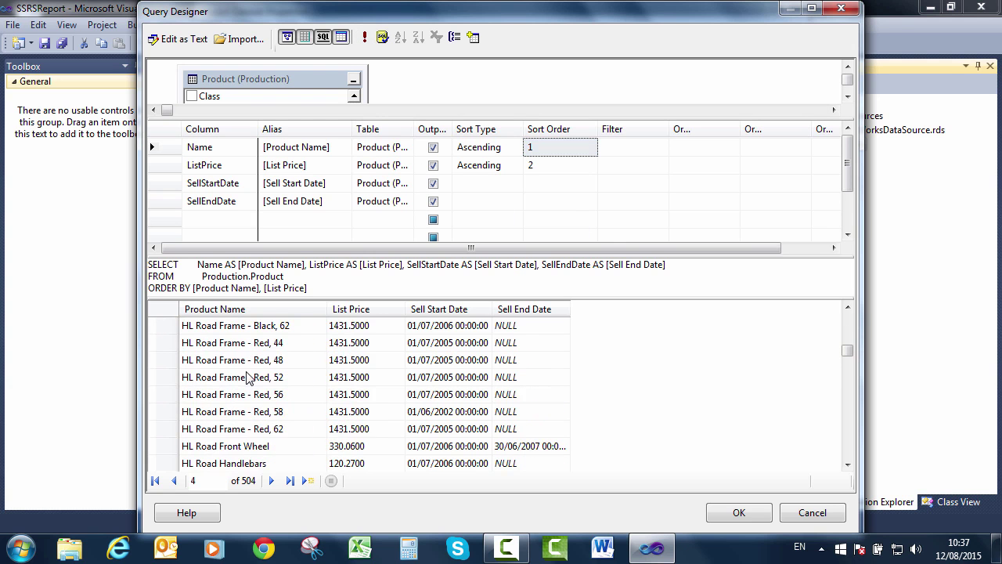
{"action": "scroll", "coordinate": [247, 377], "scroll_direction": "down", "scroll_amount": 15}
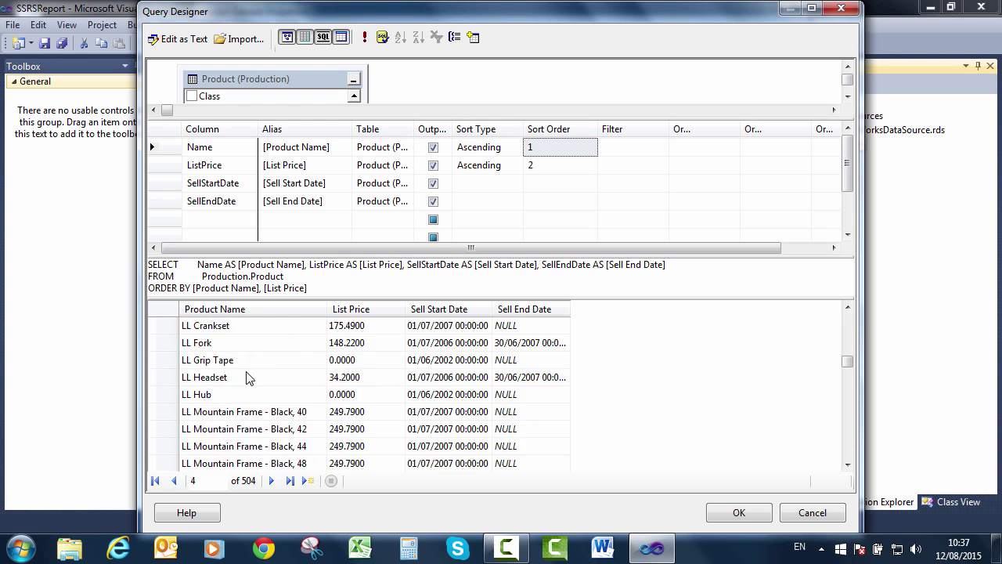
{"action": "scroll", "coordinate": [259, 374], "scroll_direction": "up", "scroll_amount": 1}
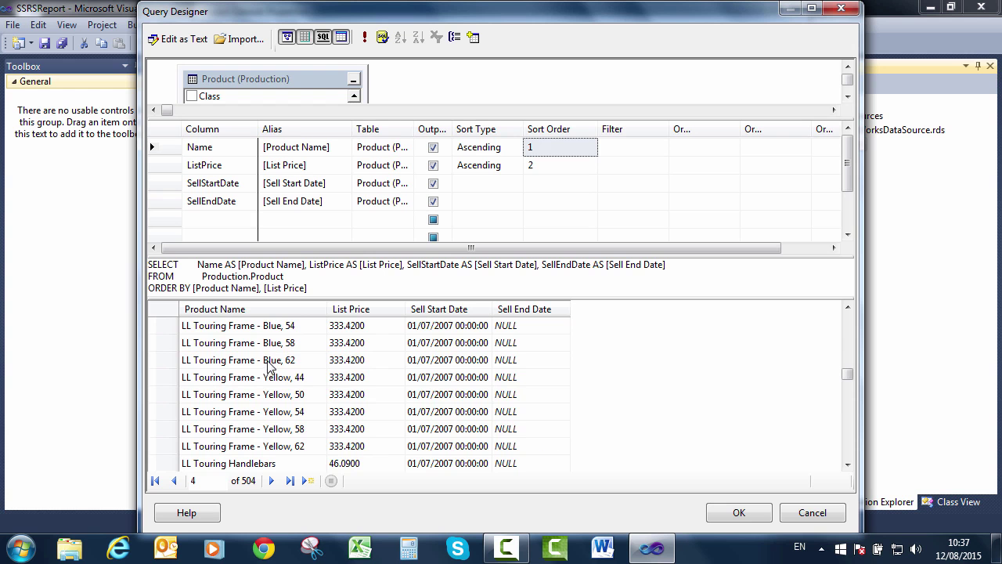
{"action": "left_click_drag", "start_coordinate": [358, 362], "coordinate": [357, 415]}
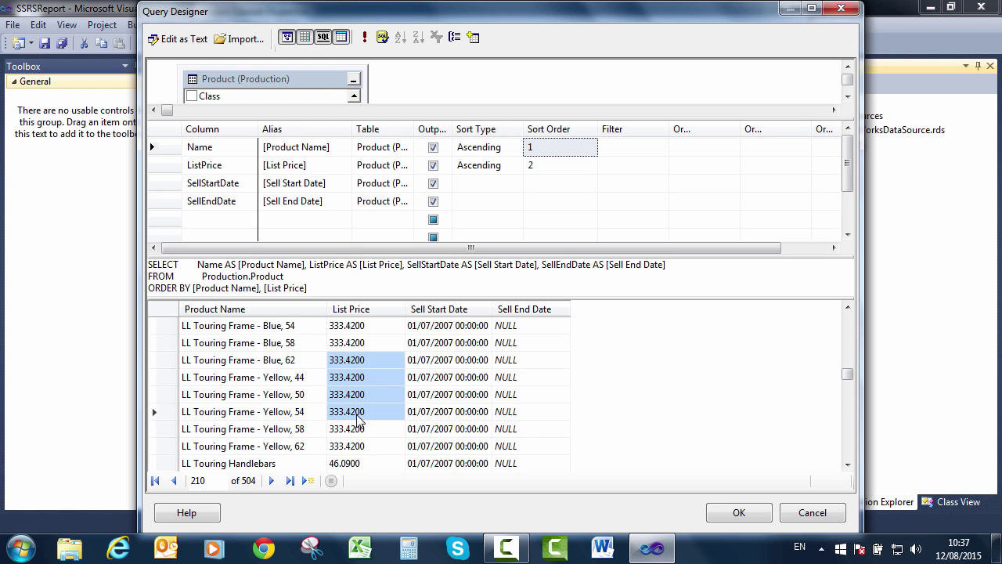
{"action": "left_click_drag", "start_coordinate": [263, 359], "coordinate": [265, 416]}
{"action": "scroll", "coordinate": [265, 418], "scroll_direction": "down", "scroll_amount": 4}
{"action": "scroll", "coordinate": [265, 418], "scroll_direction": "down", "scroll_amount": 15}
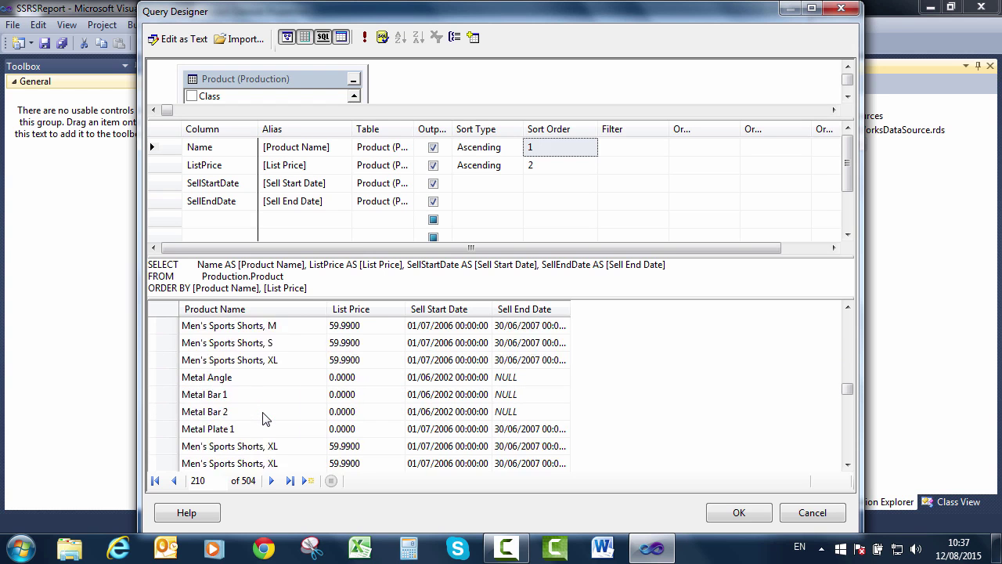
{"action": "scroll", "coordinate": [265, 419], "scroll_direction": "up", "scroll_amount": 20}
{"action": "left_click", "coordinate": [562, 149]}
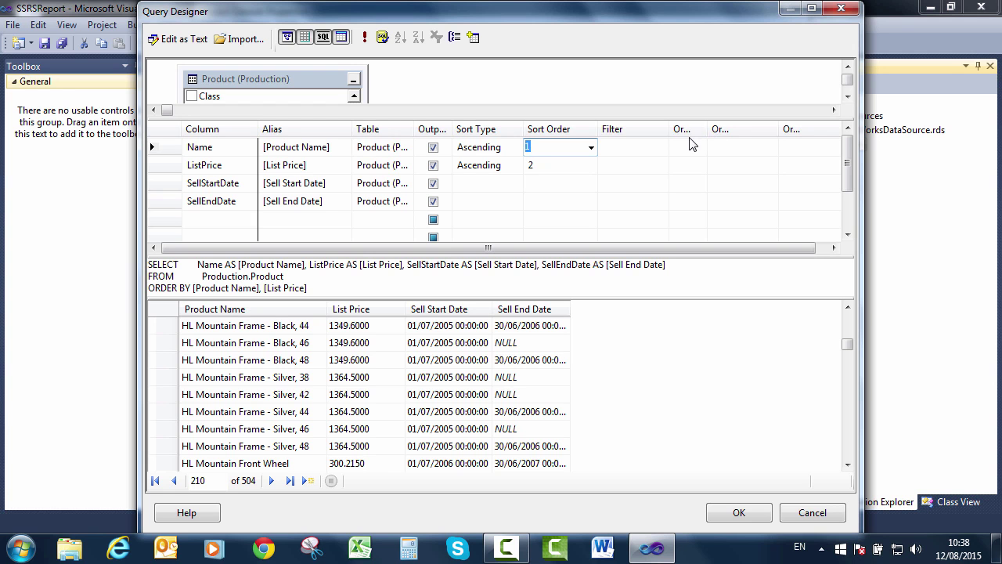
{"action": "left_click", "coordinate": [273, 379]}
{"action": "scroll", "coordinate": [274, 381], "scroll_direction": "up", "scroll_amount": 15}
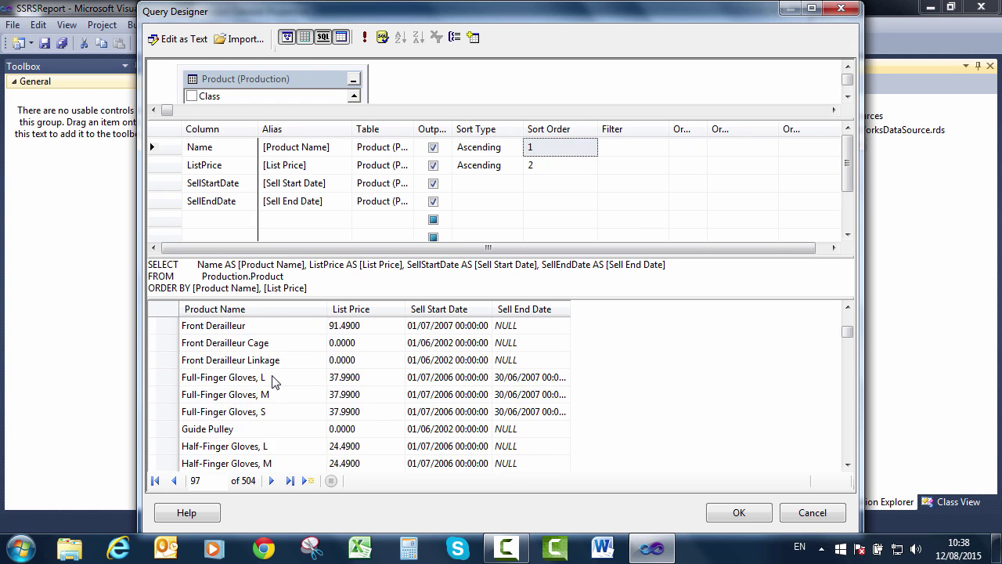
{"action": "scroll", "coordinate": [273, 381], "scroll_direction": "up", "scroll_amount": 17}
{"action": "scroll", "coordinate": [273, 381], "scroll_direction": "down", "scroll_amount": 19}
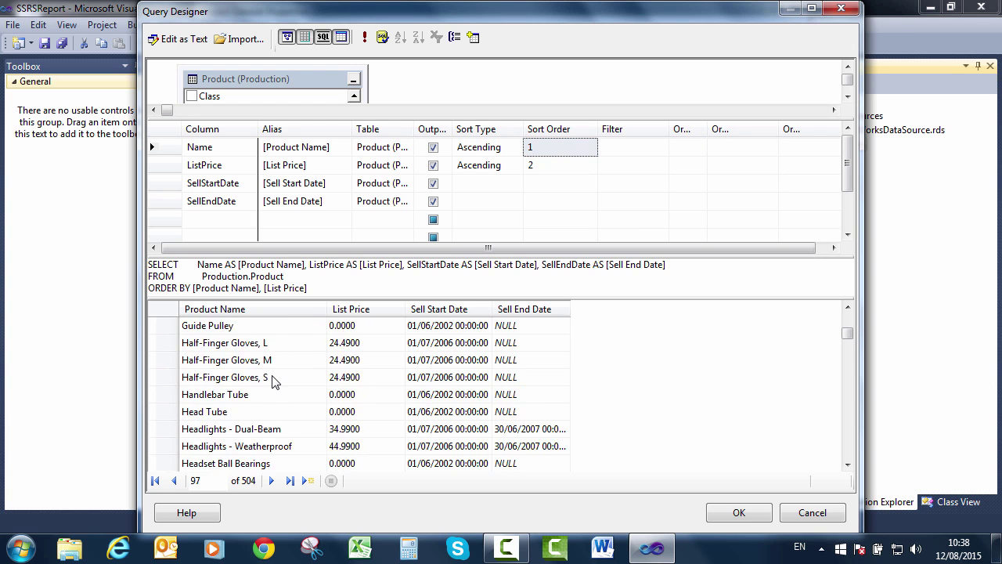
{"action": "scroll", "coordinate": [273, 381], "scroll_direction": "down", "scroll_amount": 10}
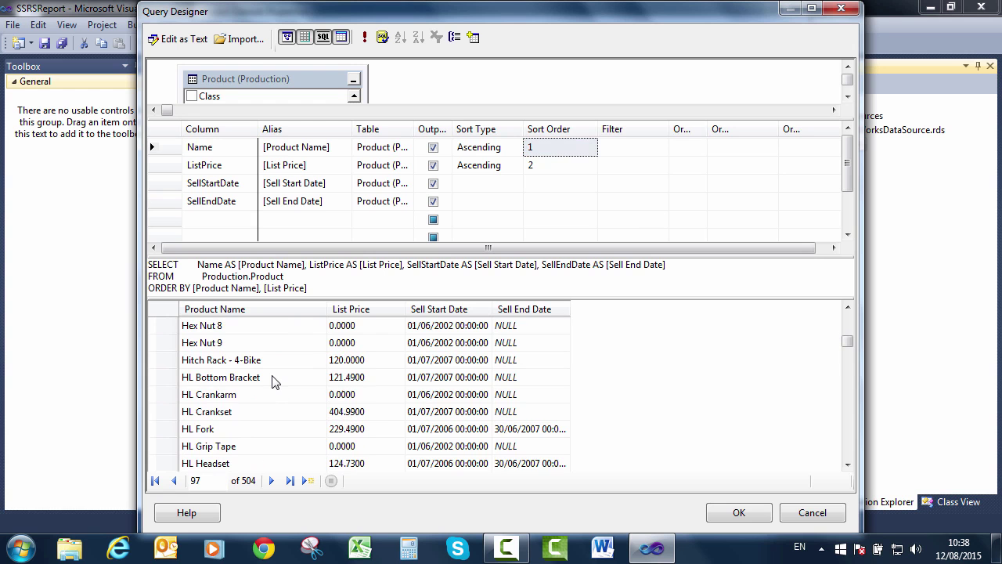
Filter the Name column to values equal to HL and run the query
{"action": "left_click", "coordinate": [618, 147]}
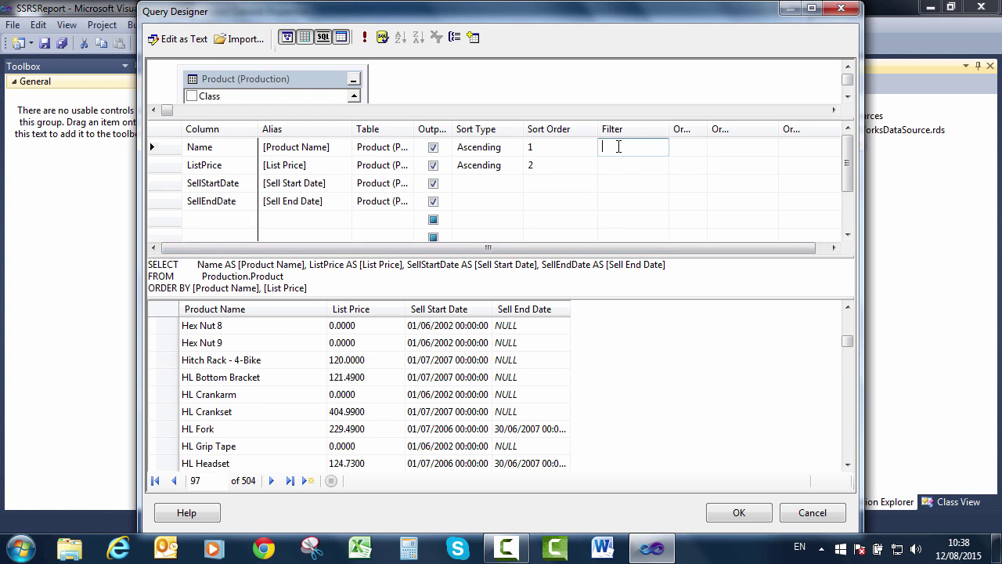
{"action": "type", "text": "HL"}
{"action": "key", "text": "Return"}
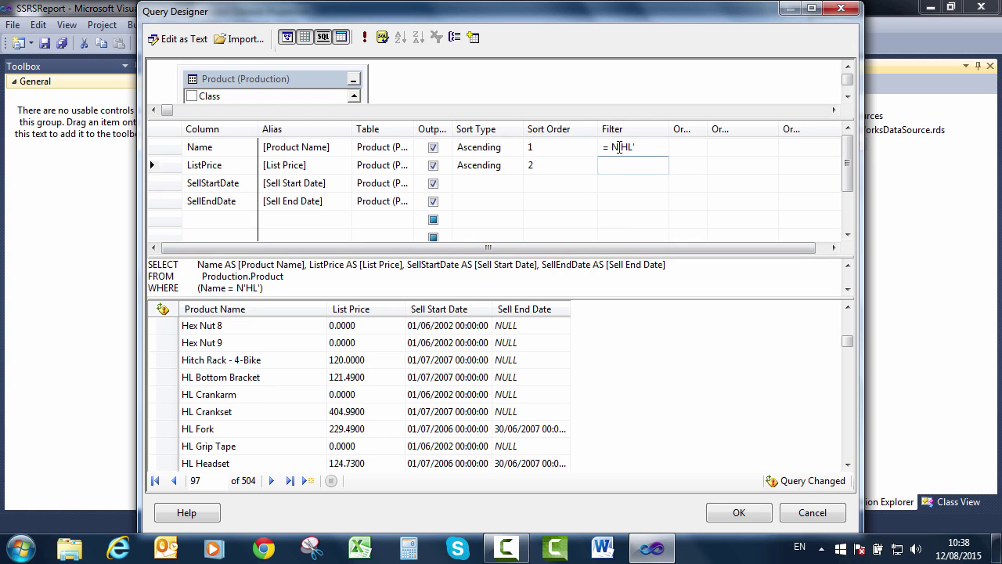
{"action": "left_click", "coordinate": [365, 39]}
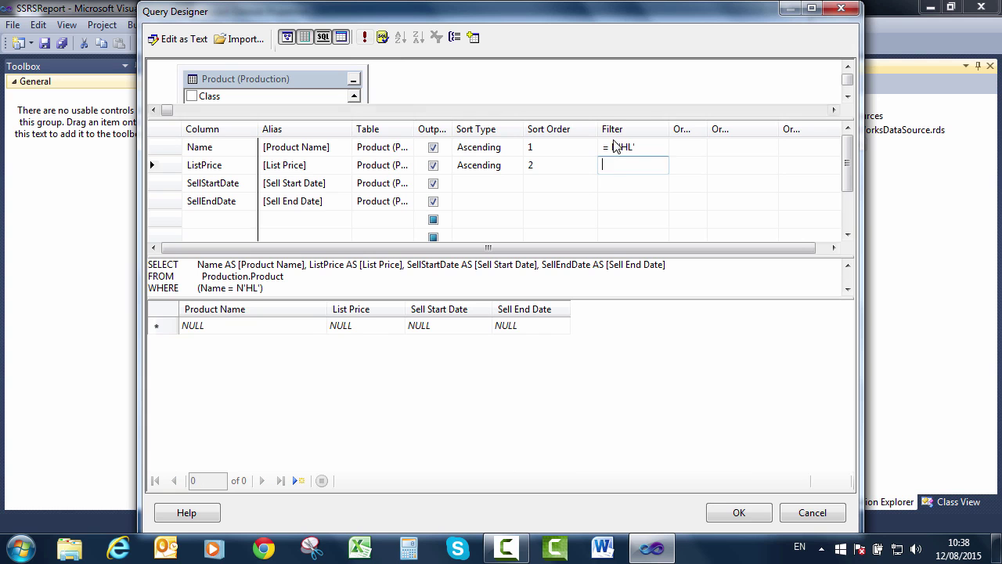
Change the Name filter to LIKE N'HL%', rerun the query and look through the returned products
{"action": "left_click", "coordinate": [609, 152]}
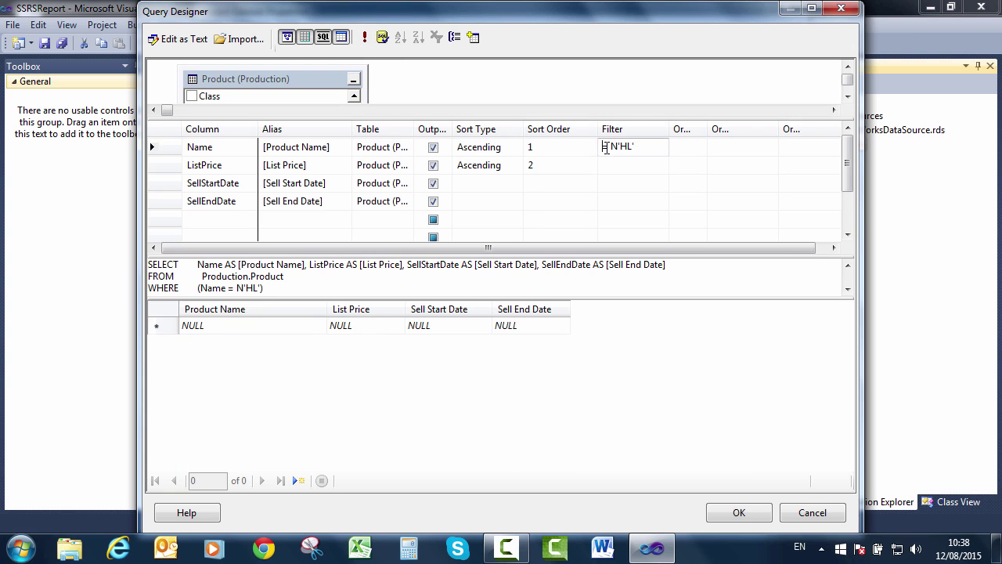
{"action": "key", "text": "Delete"}
{"action": "type", "text": "like"}
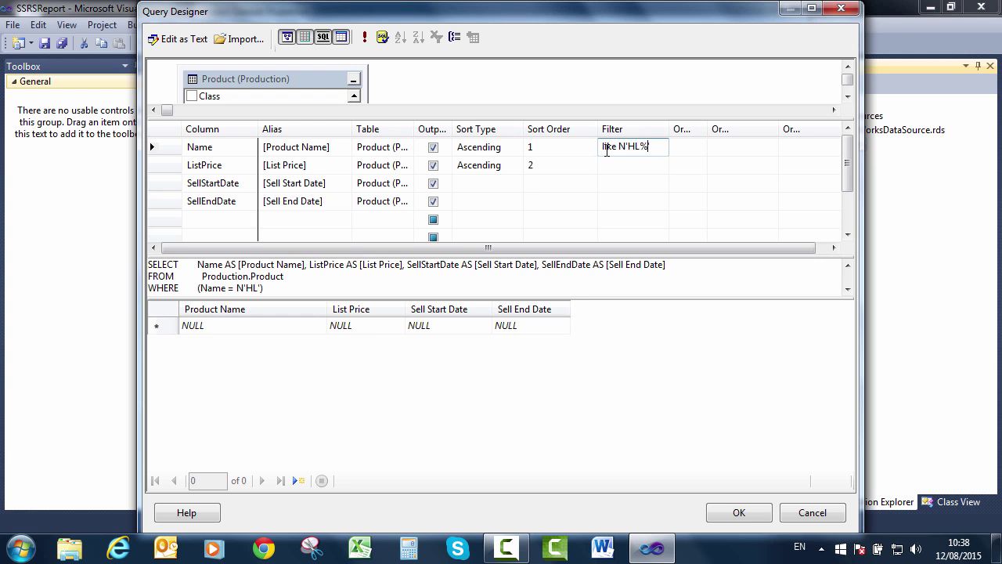
{"action": "type", "text": "%"}
{"action": "left_click", "coordinate": [365, 38]}
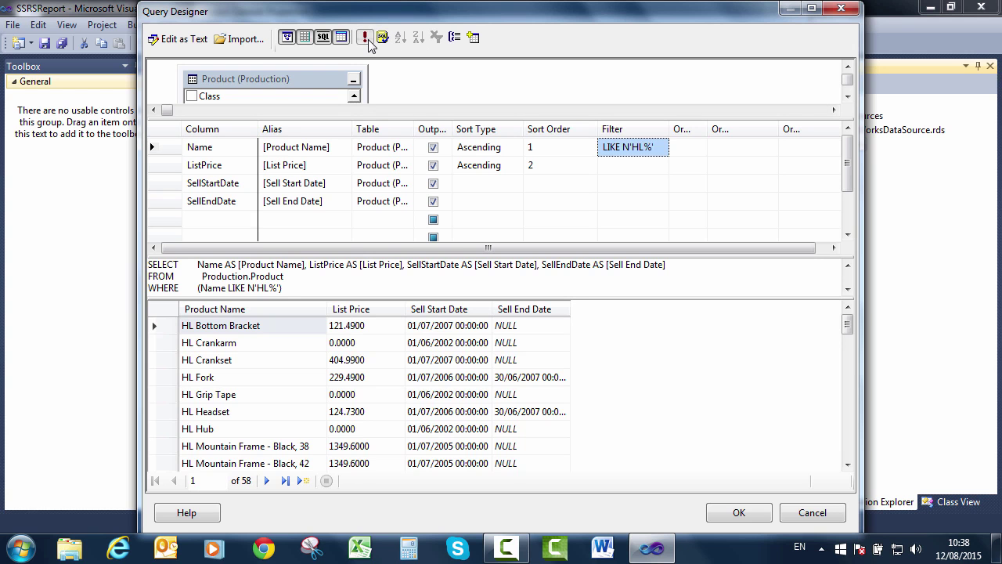
{"action": "left_click", "coordinate": [373, 396]}
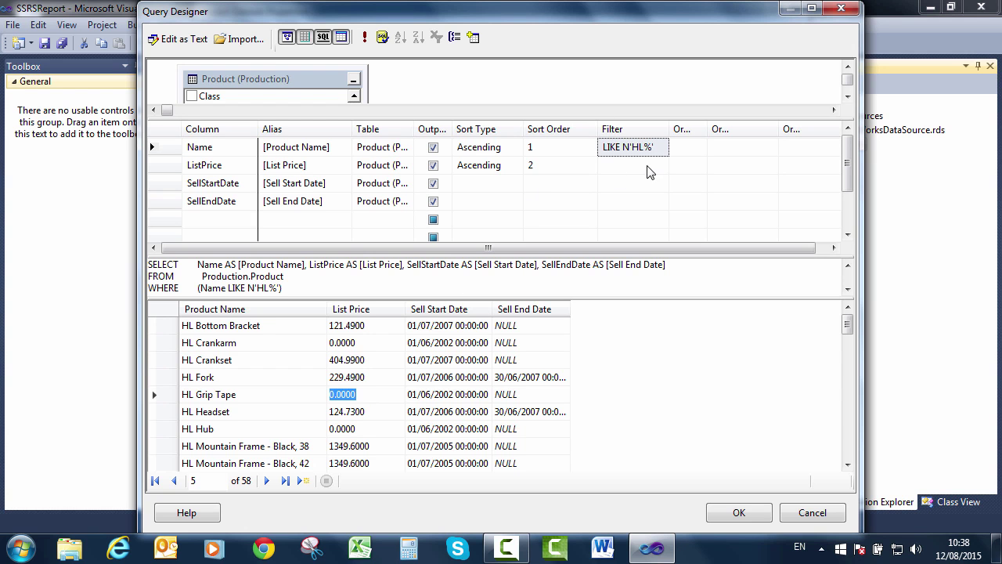
{"action": "left_click", "coordinate": [432, 376]}
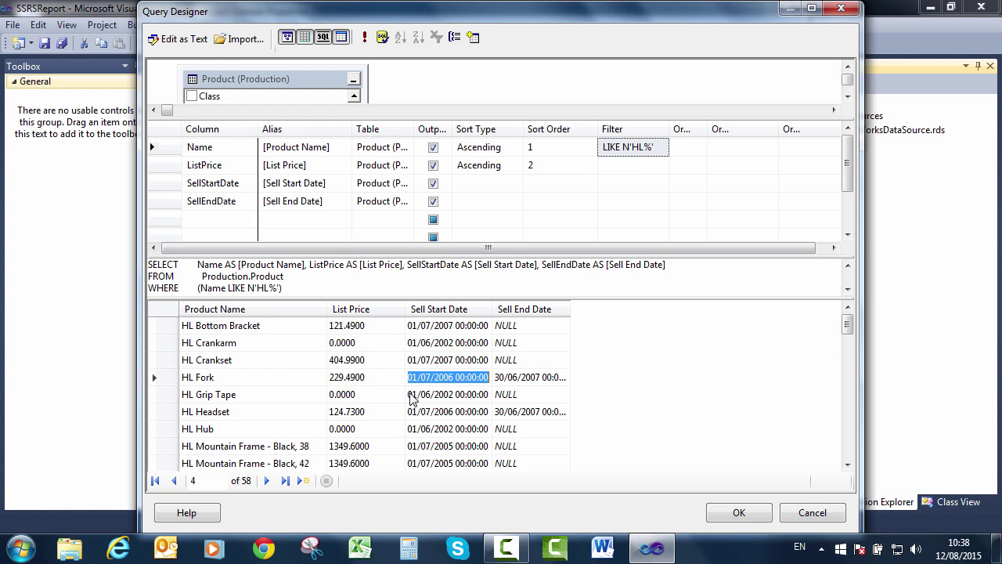
{"action": "scroll", "coordinate": [420, 386], "scroll_direction": "down", "scroll_amount": 5}
Remove the filter from the Name column and execute the SQL again
{"action": "left_click", "coordinate": [633, 163]}
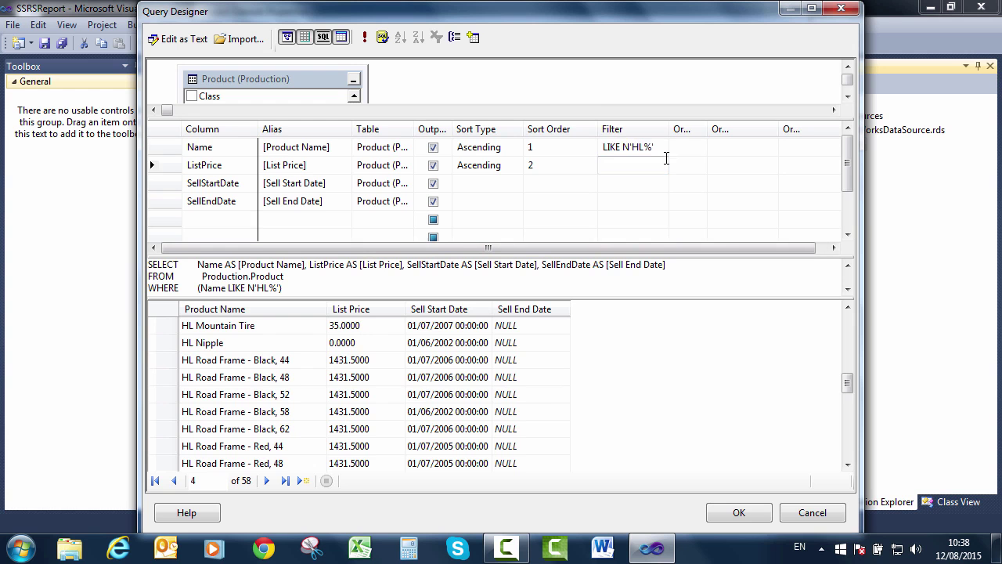
{"action": "left_click", "coordinate": [666, 156]}
{"action": "key", "text": "Delete"}
{"action": "key", "text": "Return"}
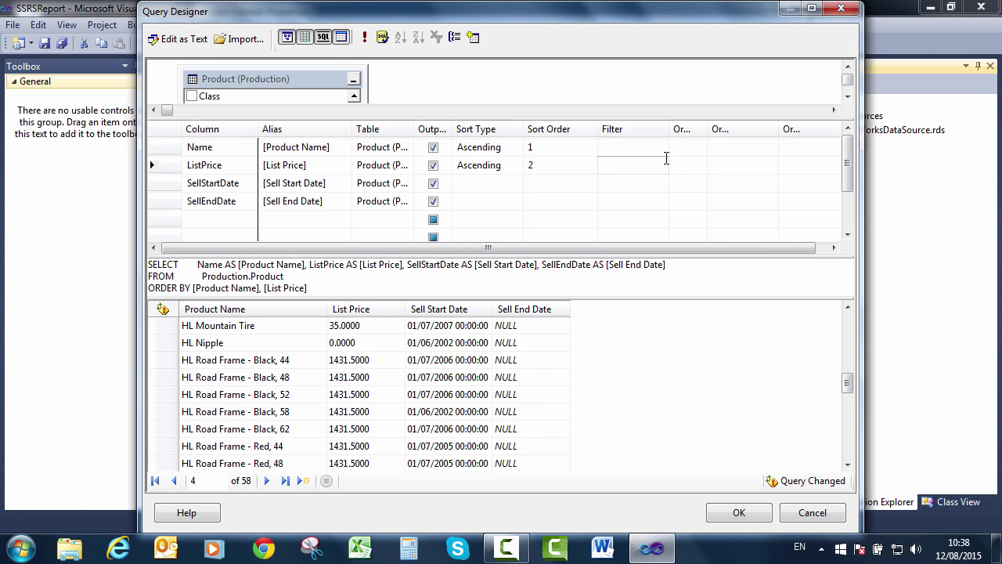
{"action": "right_click", "coordinate": [816, 485]}
{"action": "right_click", "coordinate": [812, 487]}
{"action": "key", "text": "Escape"}
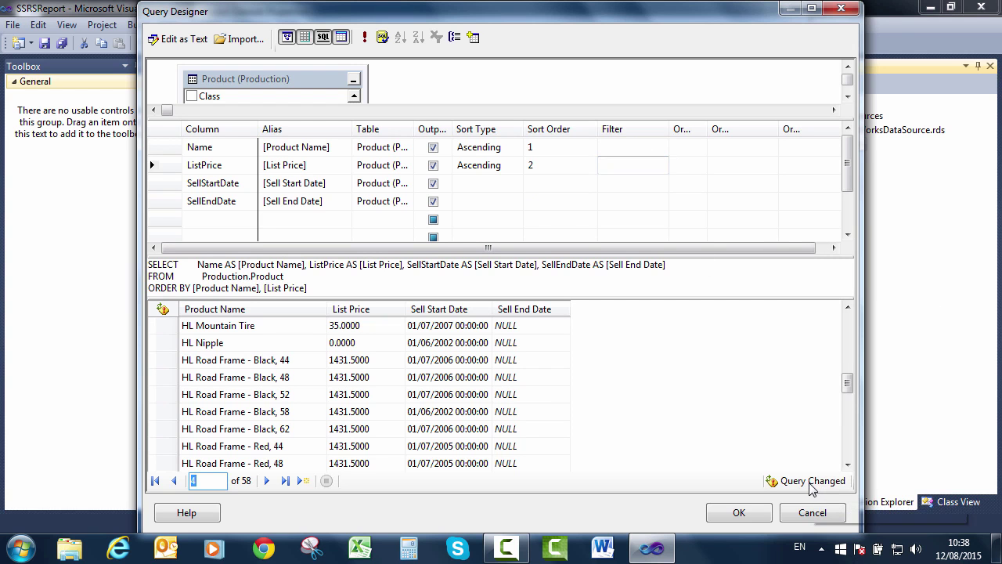
{"action": "right_click", "coordinate": [810, 486]}
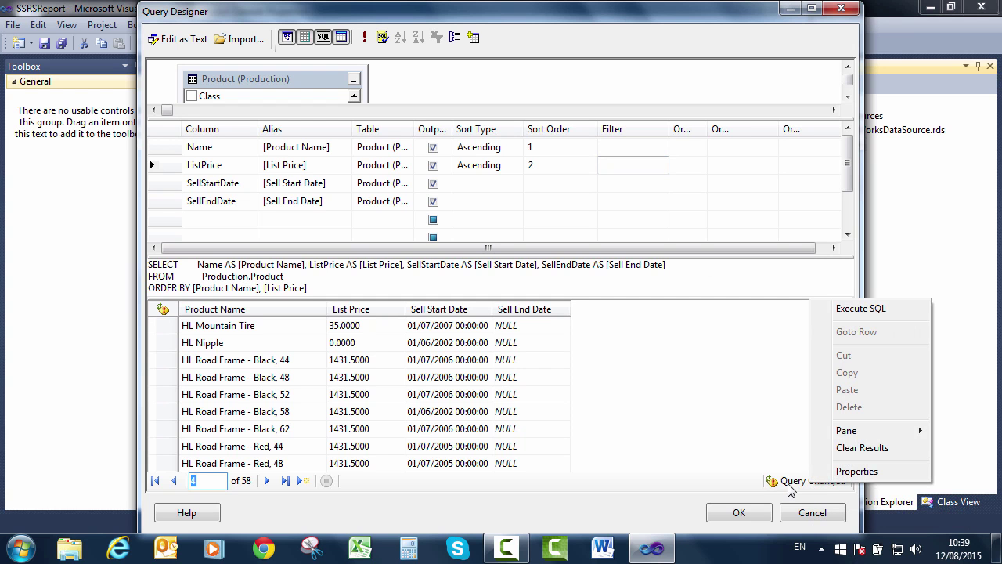
{"action": "left_click", "coordinate": [861, 309]}
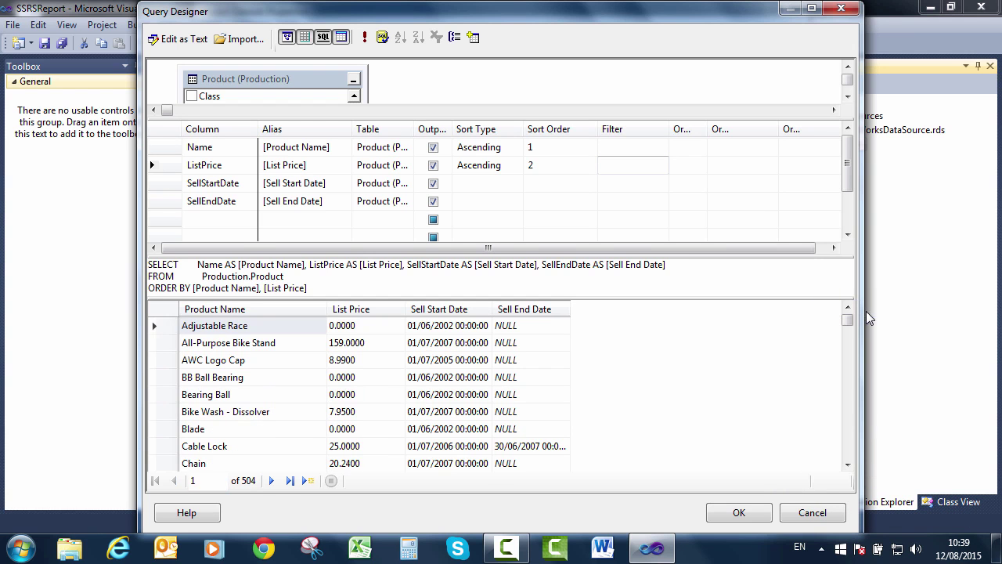
{"action": "right_click", "coordinate": [523, 73]}
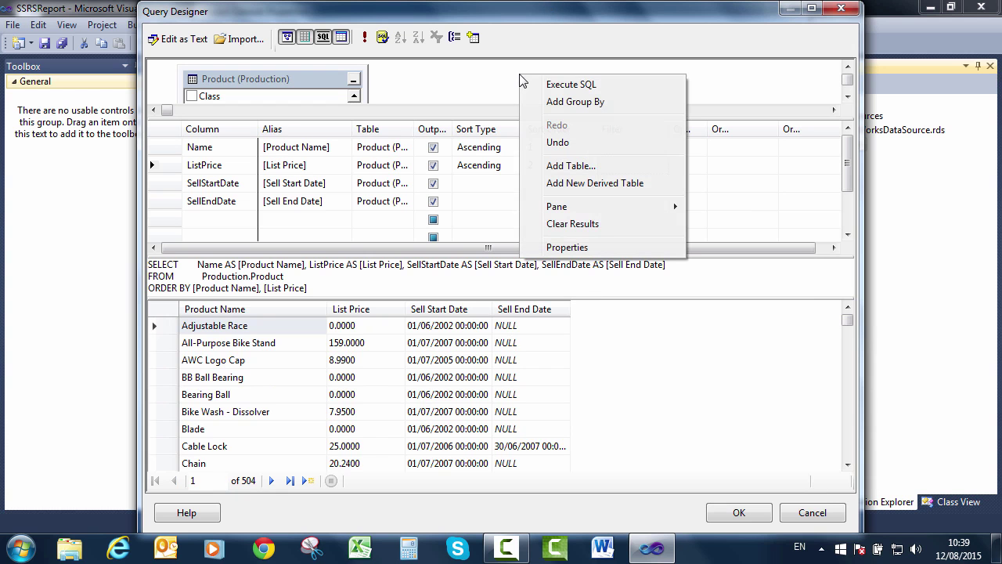
{"action": "left_click", "coordinate": [589, 92]}
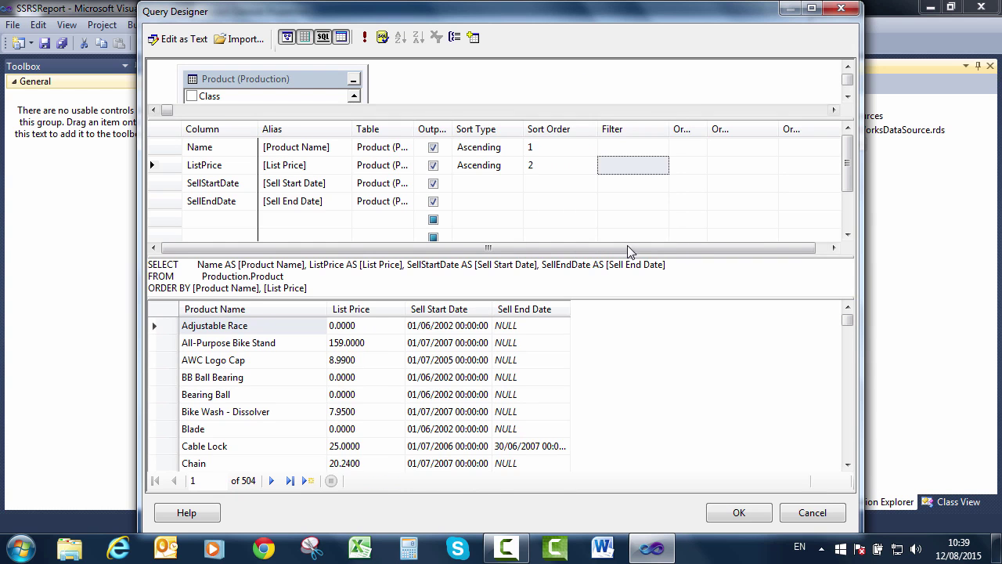
{"action": "right_click", "coordinate": [747, 375]}
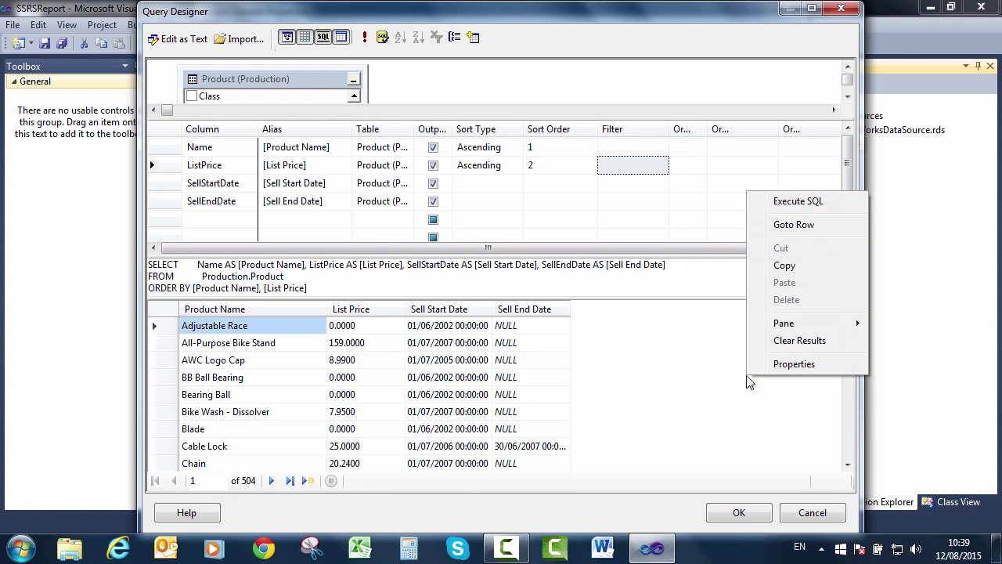
{"action": "right_click", "coordinate": [822, 485]}
{"action": "left_click", "coordinate": [681, 427]}
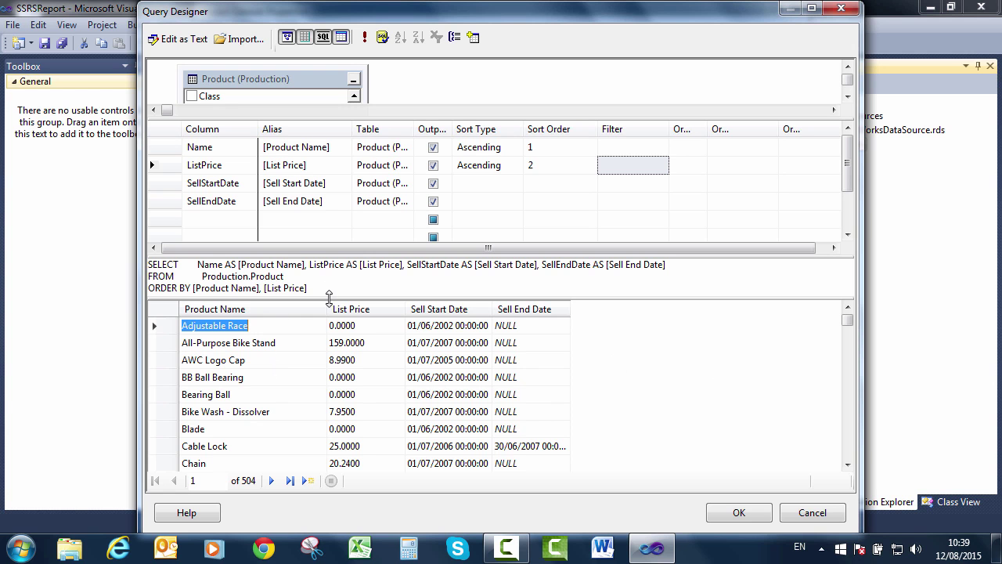
Accept the designed Product query and confirm the shared dataset properties to add AdventureWorksSharedDataset to the project
{"action": "left_click_drag", "start_coordinate": [329, 298], "coordinate": [328, 326]}
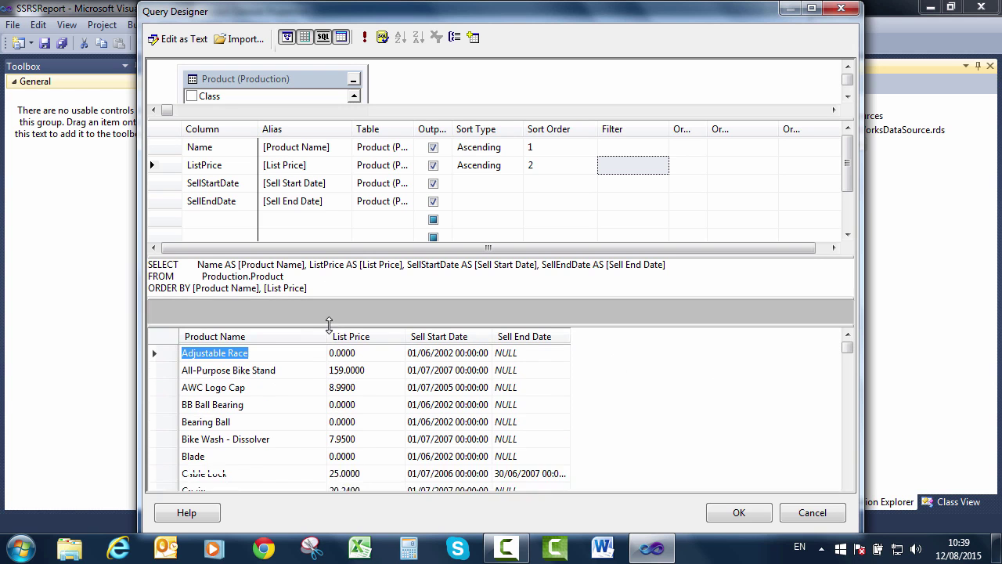
{"action": "left_click", "coordinate": [738, 513]}
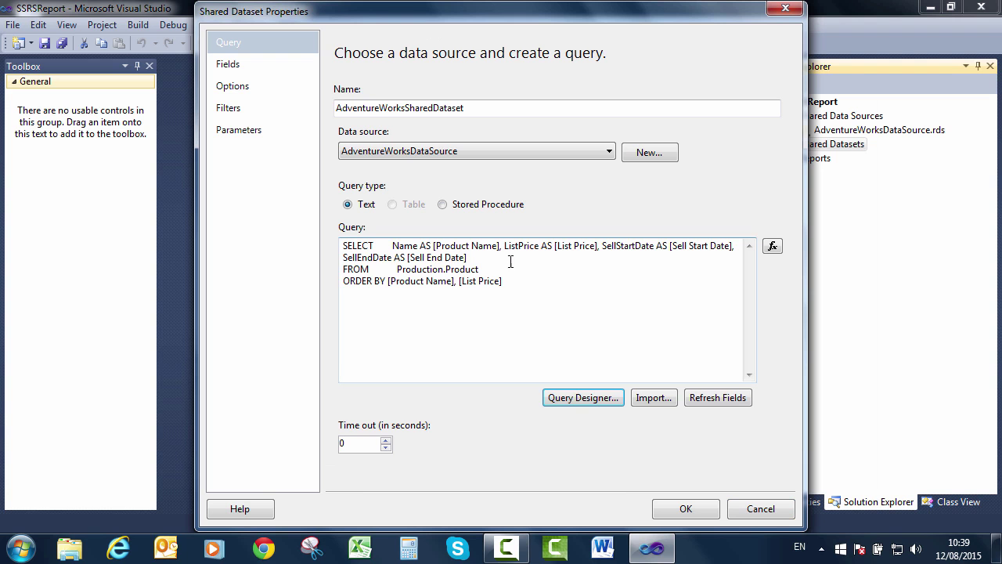
{"action": "left_click_drag", "start_coordinate": [517, 292], "coordinate": [306, 243]}
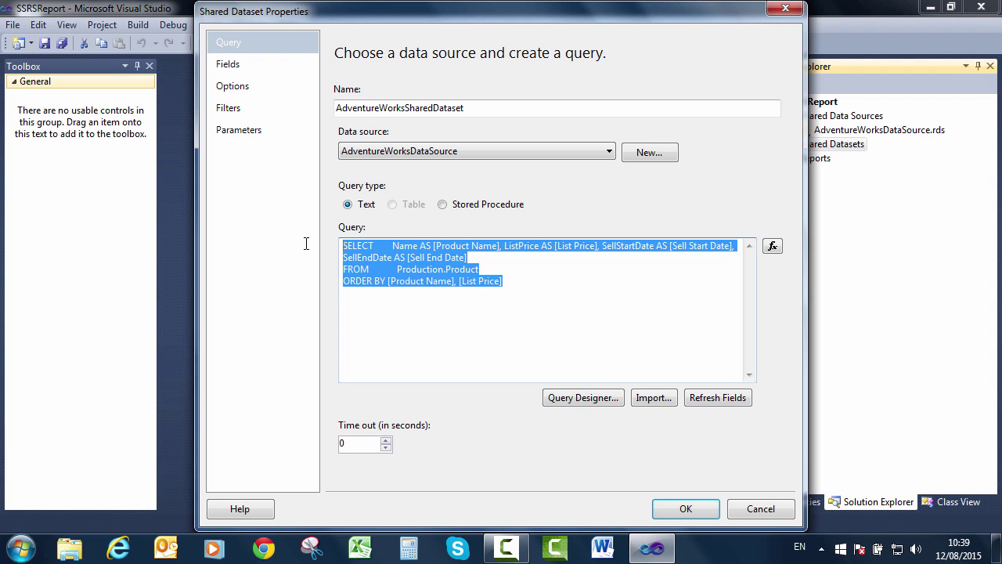
{"action": "right_click", "coordinate": [398, 264]}
{"action": "left_click", "coordinate": [436, 317]}
{"action": "left_click", "coordinate": [670, 508]}
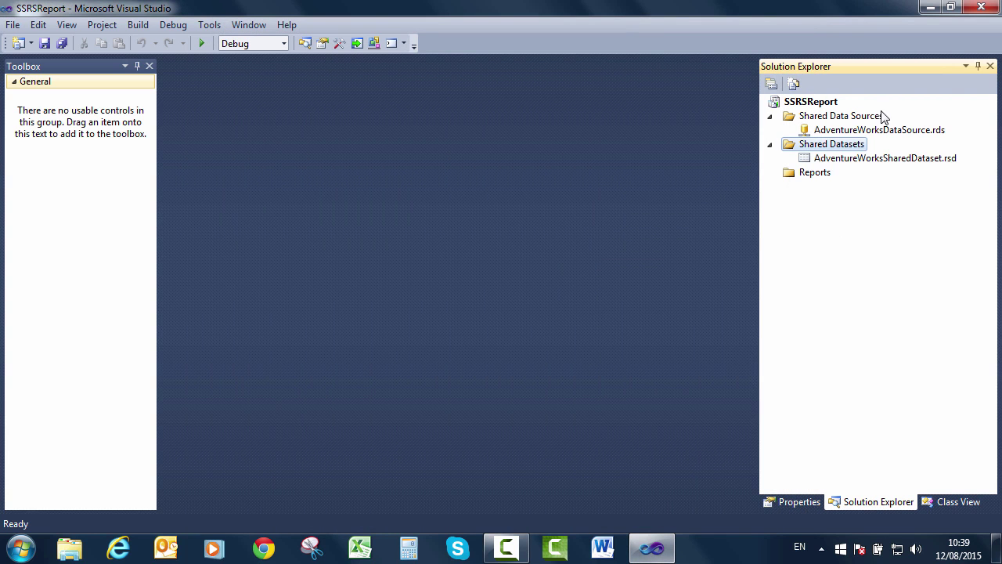
{"action": "left_click", "coordinate": [836, 159]}
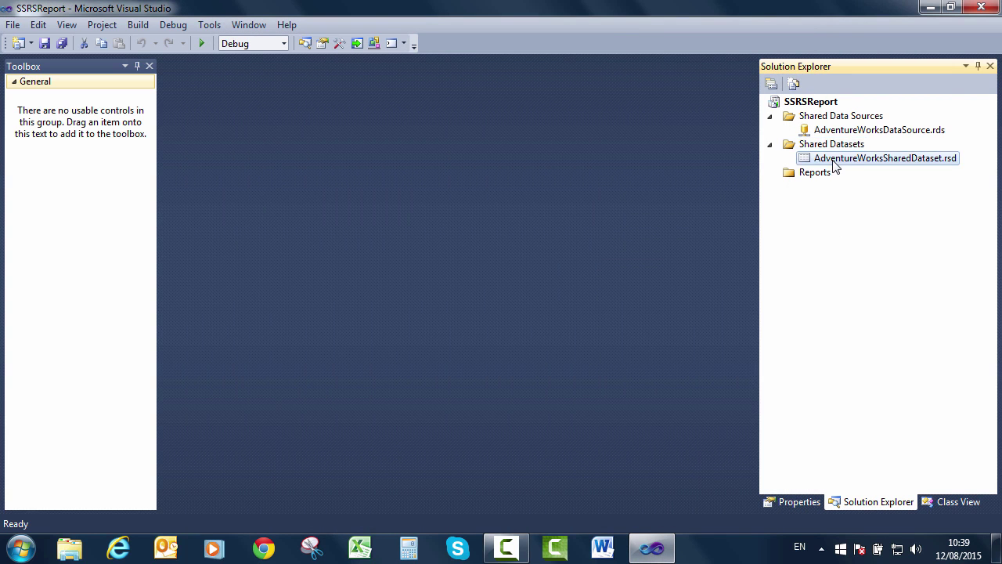